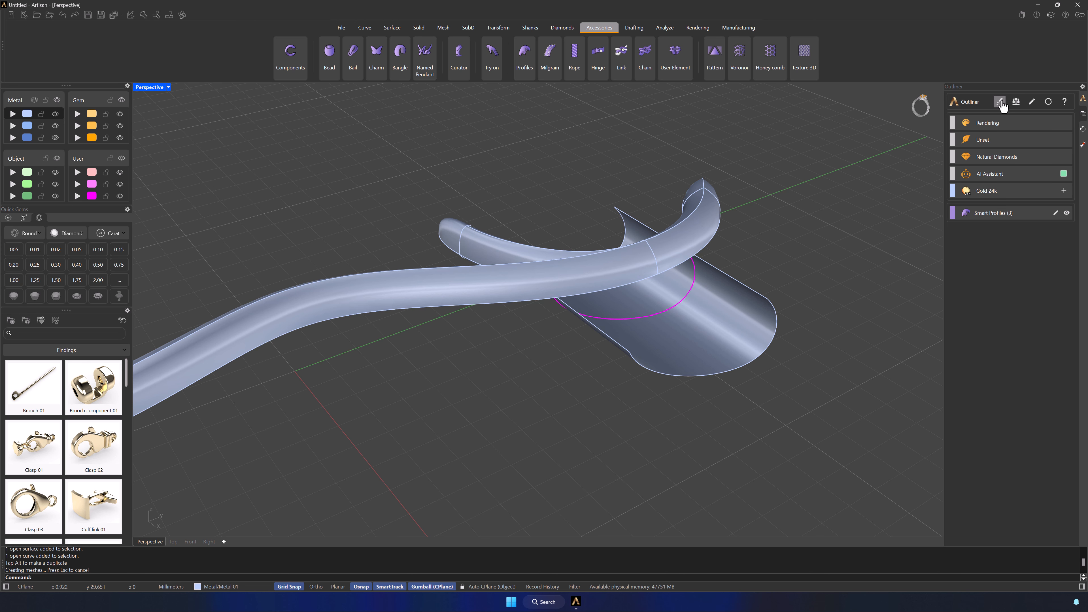
# Apply the existing branch profile's element settings to the arc curve lying on the half-cylinder surface beneath the branch
pyautogui.click(1001, 101)
pyautogui.click(694, 254)
pyautogui.click(663, 286)
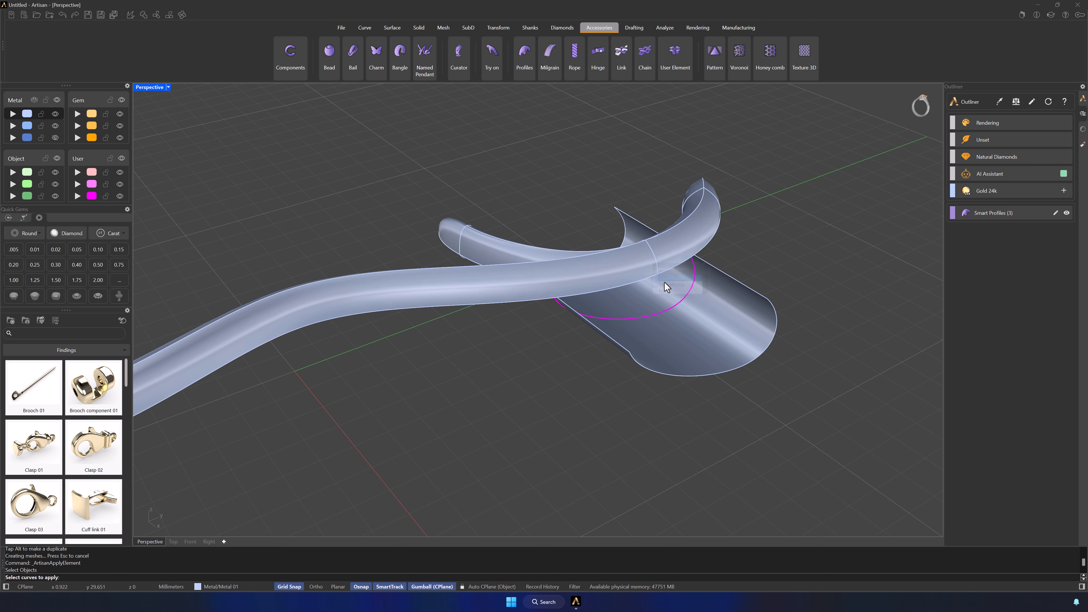
pyautogui.click(671, 310)
pyautogui.press('Return')
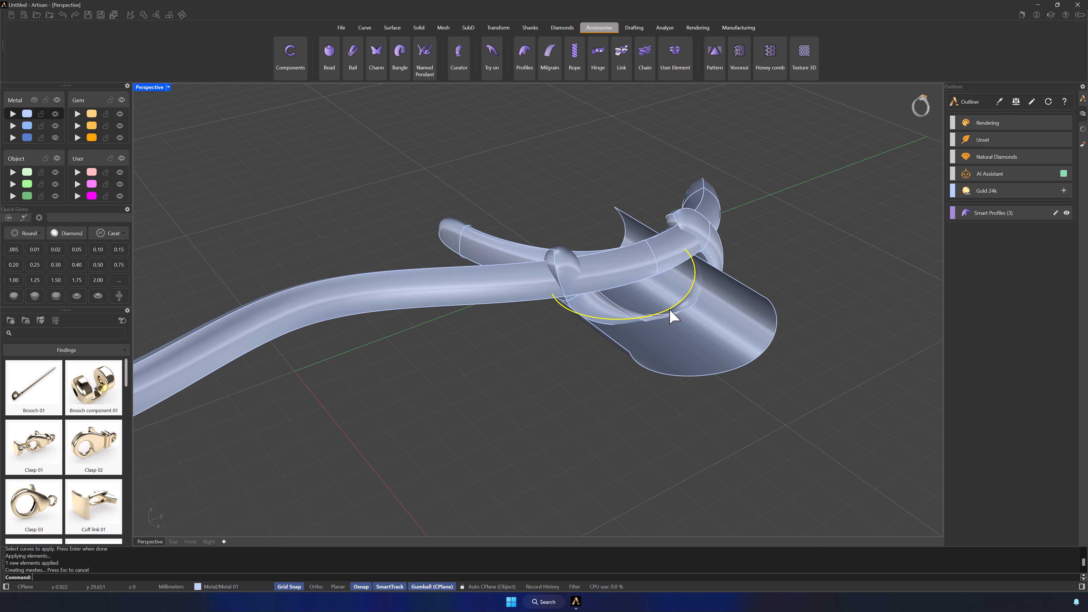
# Edit the new arc profile, flip the half-cylinder surface's direction, and reassign it as the profile's reference surface
pyautogui.click(713, 245)
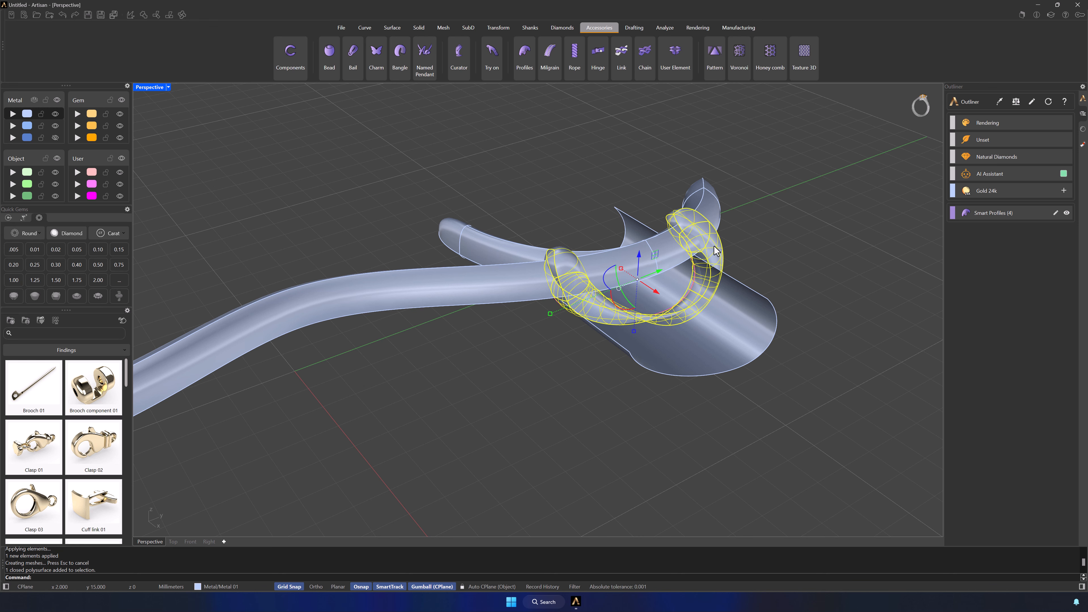
pyautogui.click(1032, 102)
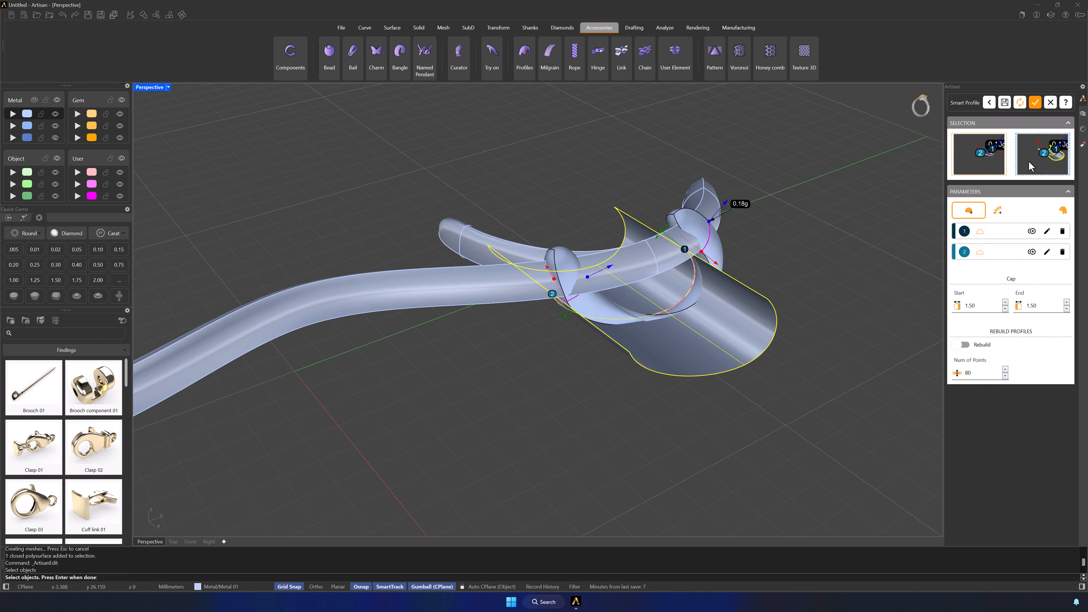
pyautogui.click(1029, 162)
pyautogui.moveTo(889, 270); pyautogui.dragTo(768, 289, button='right')
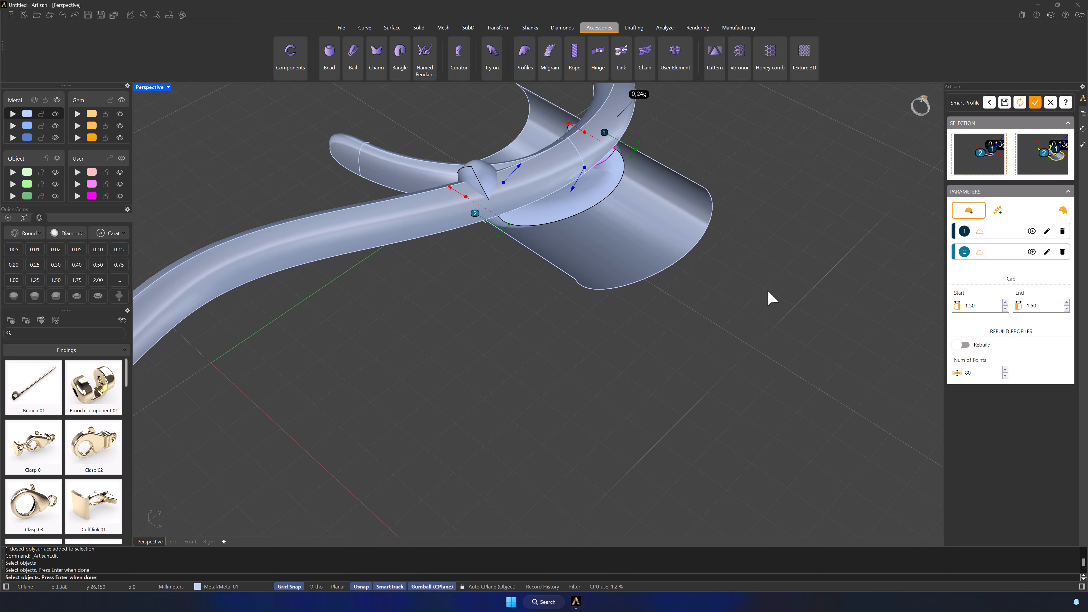
pyautogui.click(691, 235)
pyautogui.press('Return')
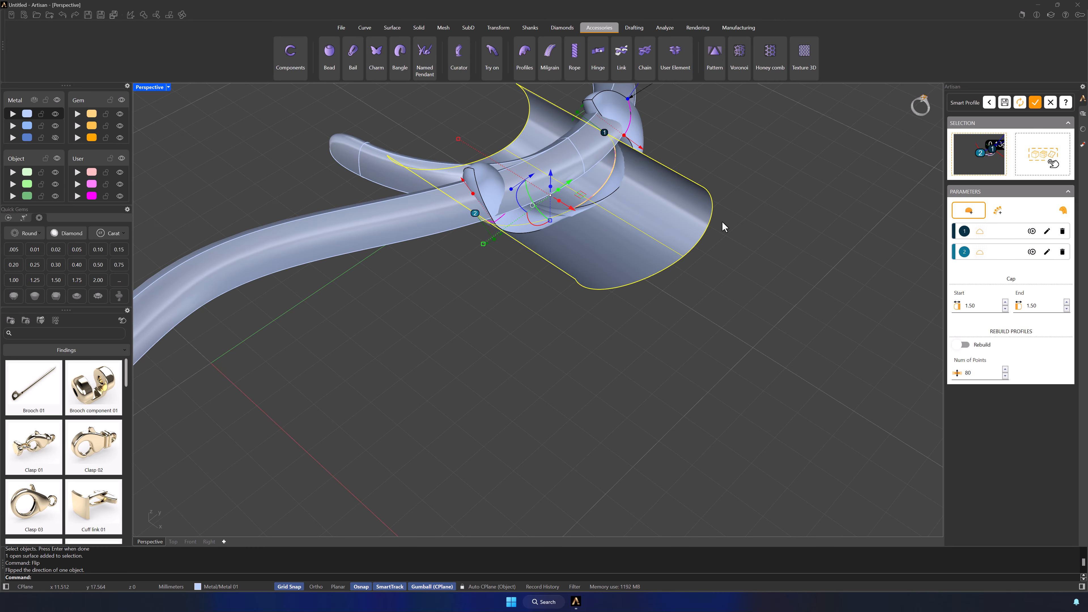
pyautogui.click(1036, 155)
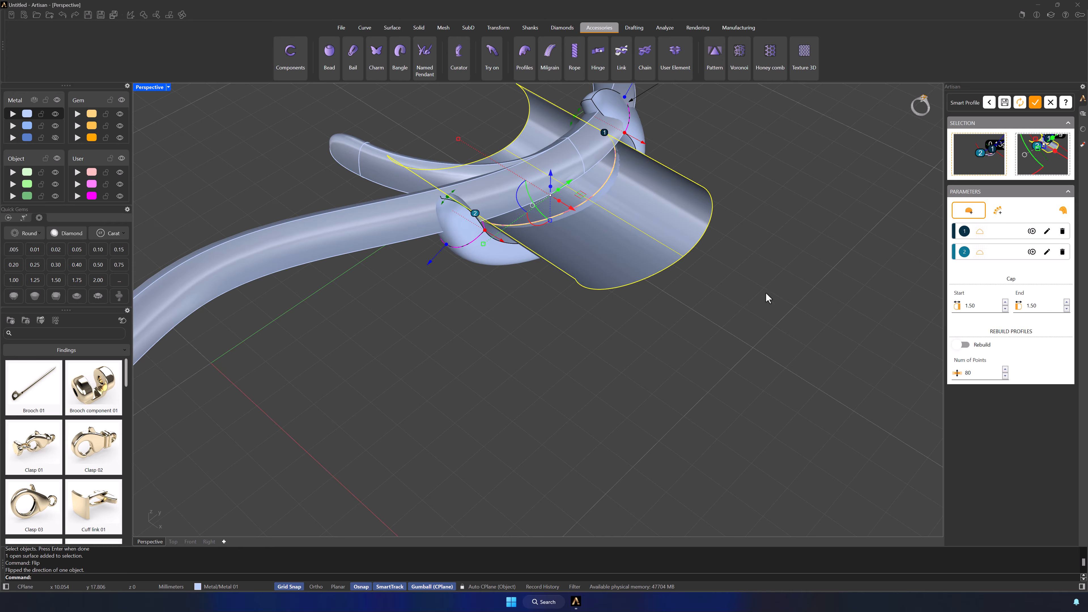
# Set the arc profile's start cap to 0.40 and end cap to 0.80, and accept the changes
pyautogui.moveTo(765, 297); pyautogui.dragTo(877, 343, button='right')
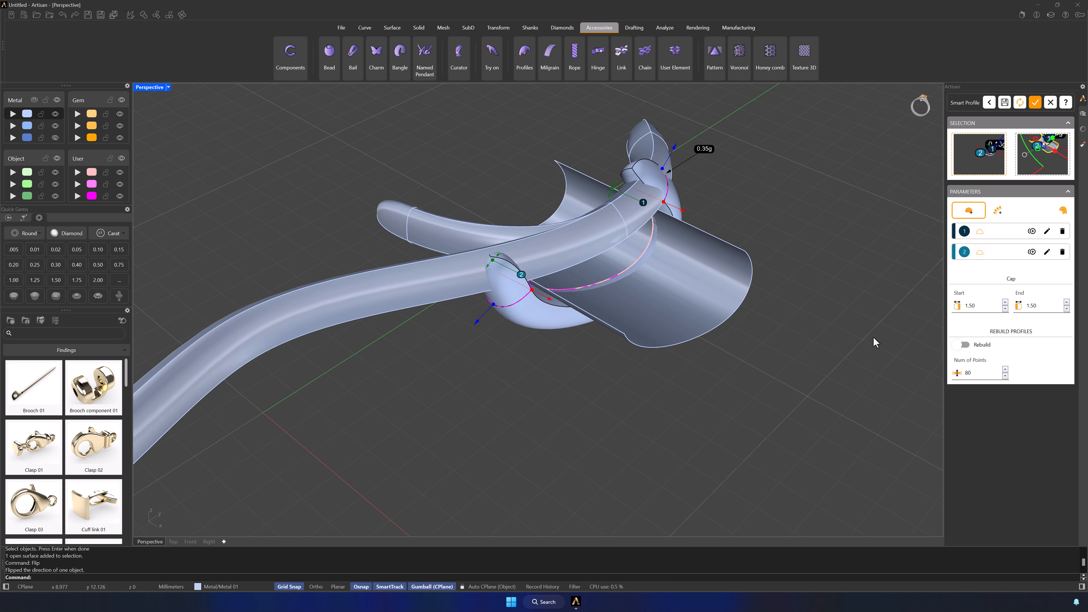
pyautogui.click(1005, 309)
pyautogui.click(1005, 309)
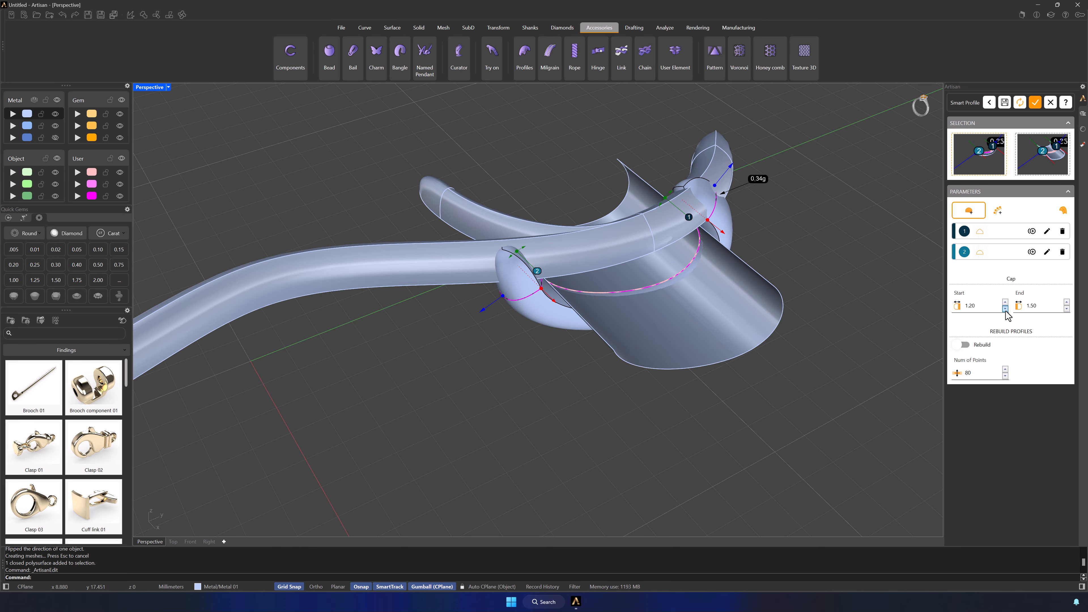
pyautogui.click(1006, 308)
pyautogui.click(1005, 308)
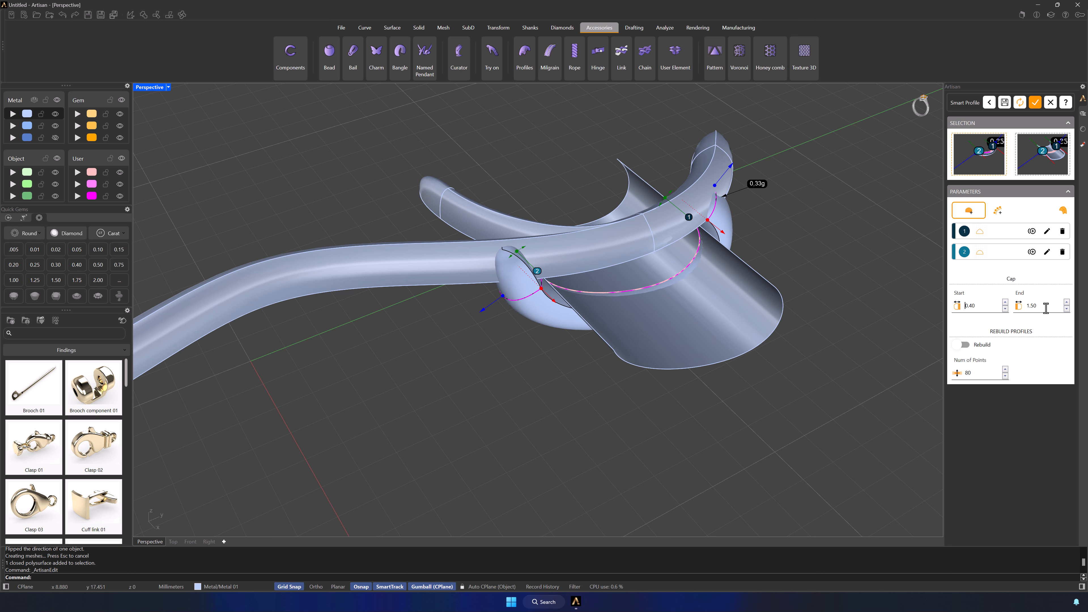
pyautogui.click(1066, 308)
pyautogui.click(1067, 309)
pyautogui.click(1066, 308)
pyautogui.click(1067, 308)
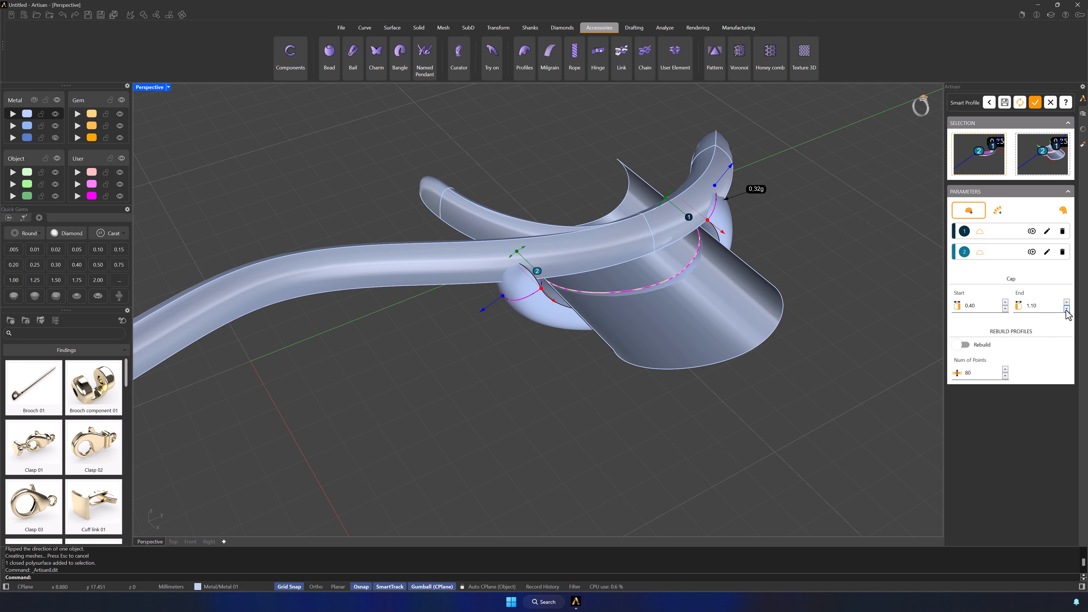
pyautogui.click(1066, 309)
pyautogui.click(1067, 309)
pyautogui.click(1067, 308)
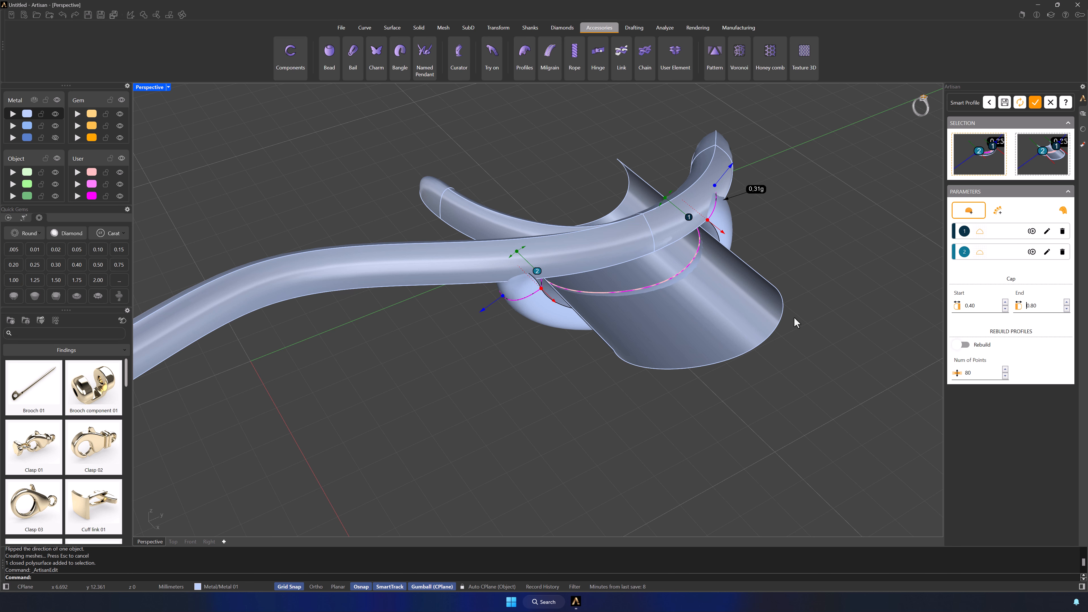
pyautogui.moveTo(794, 323); pyautogui.dragTo(858, 298, button='right')
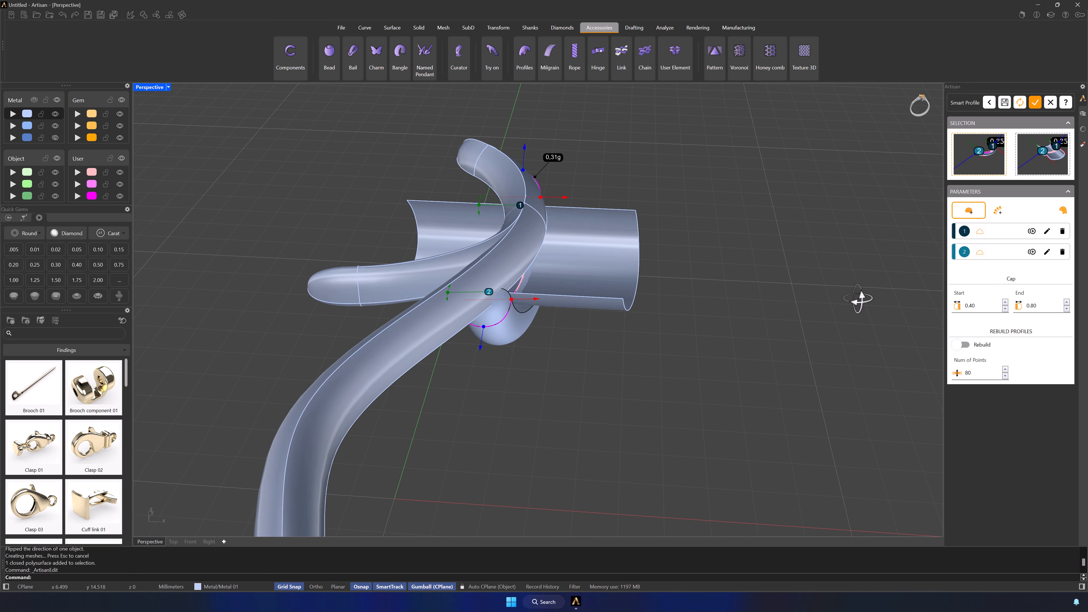
pyautogui.click(1036, 102)
# With grid snap off, shift the arc profile, its curve and the half-cylinder surface slightly along negative X in the Top view
pyautogui.click(508, 309)
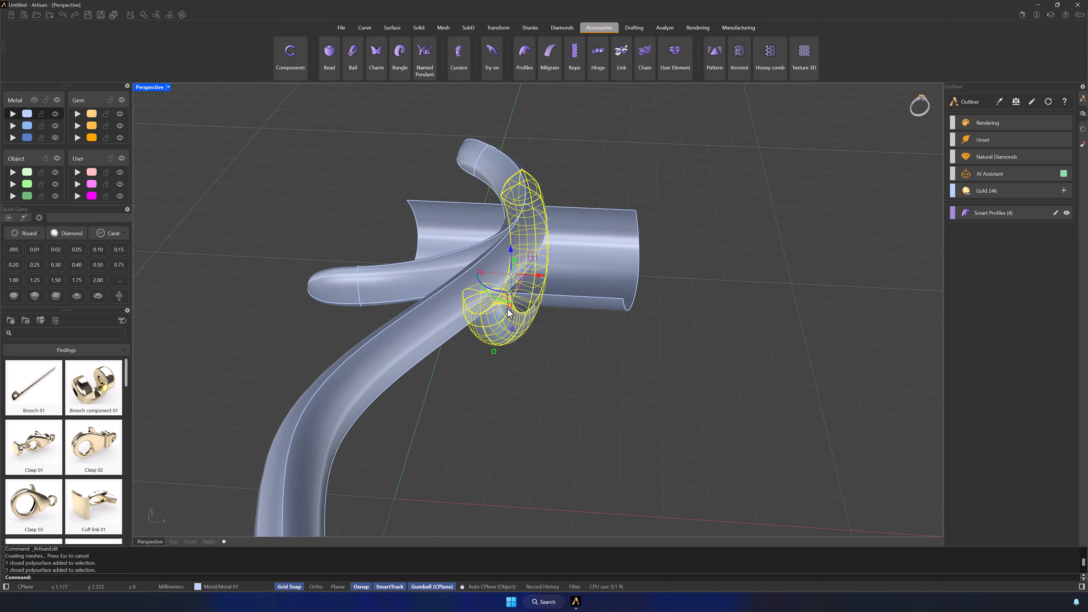
pyautogui.keyDown('shift'); pyautogui.click(527, 285); pyautogui.keyUp('shift')
pyautogui.click(547, 306)
pyautogui.keyDown('shift'); pyautogui.click(600, 267); pyautogui.keyUp('shift')
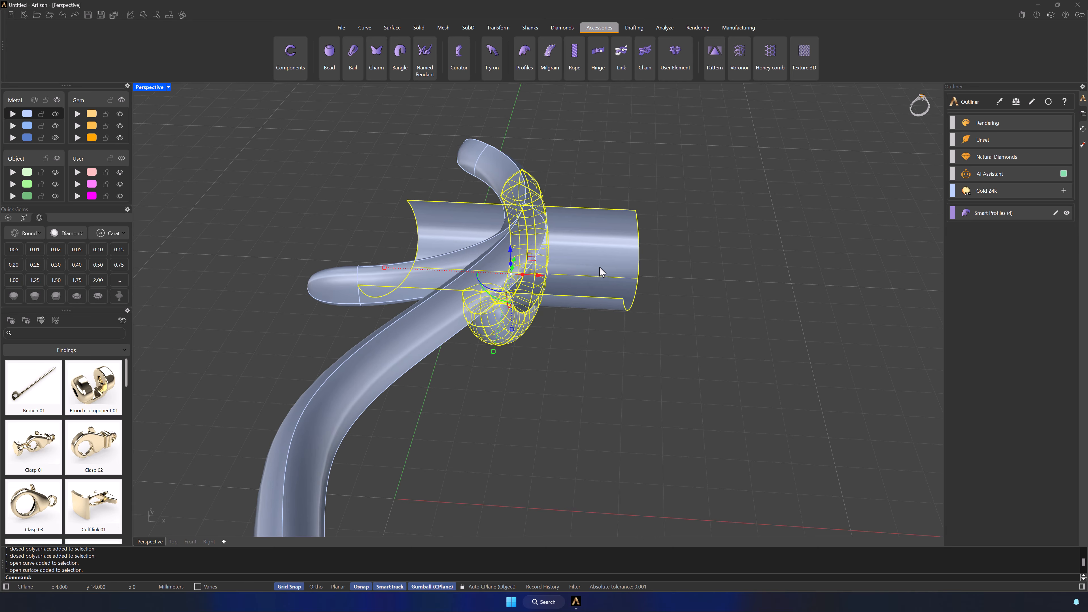
pyautogui.doubleClick(149, 87)
pyautogui.doubleClick(141, 87)
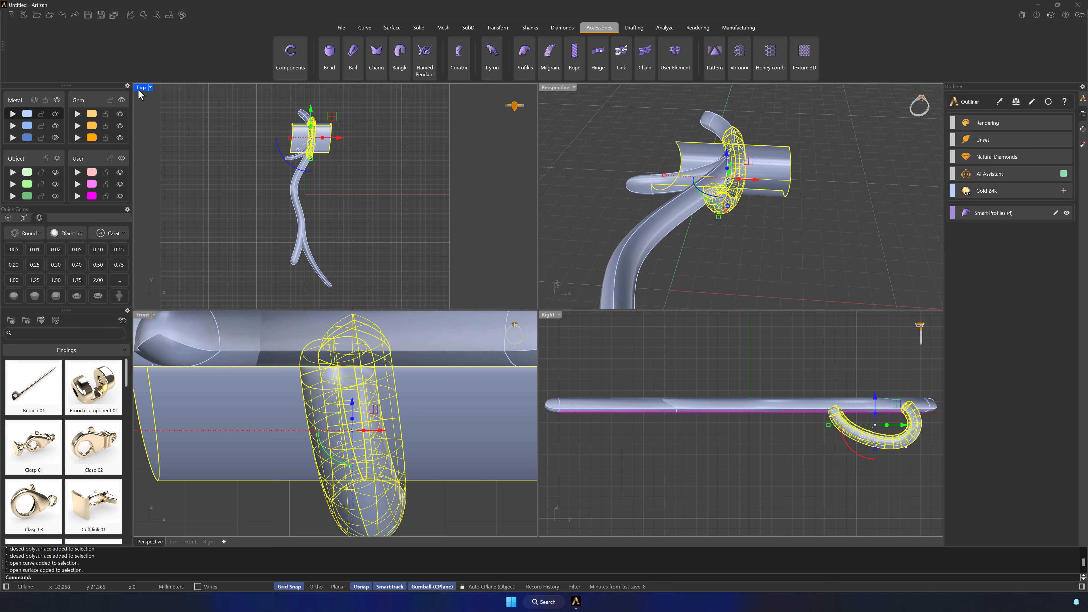
pyautogui.scroll(4, 502, 161)
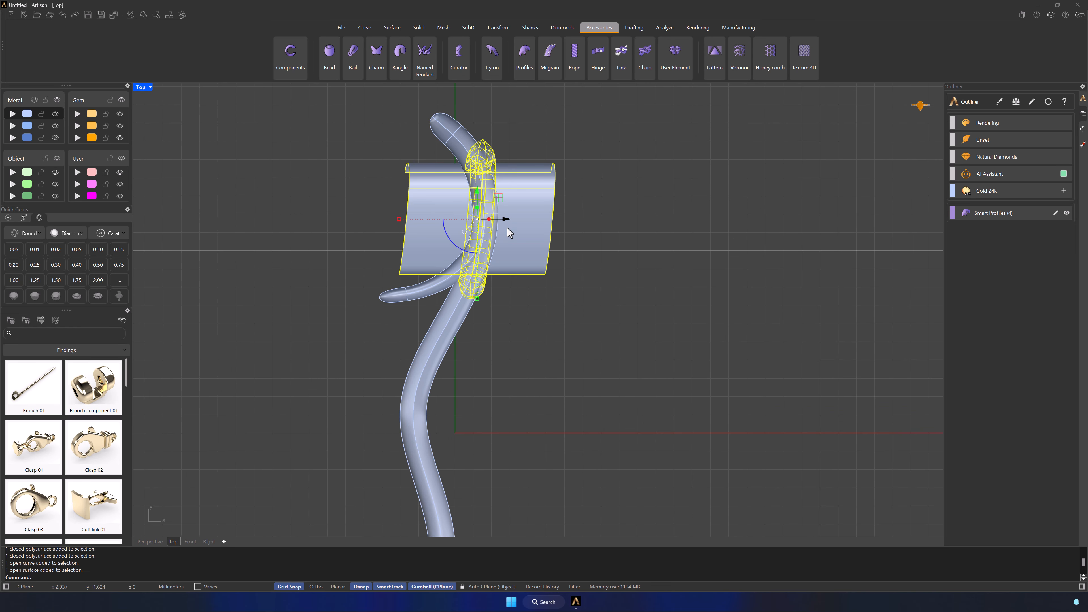
pyautogui.scroll(2, 507, 230)
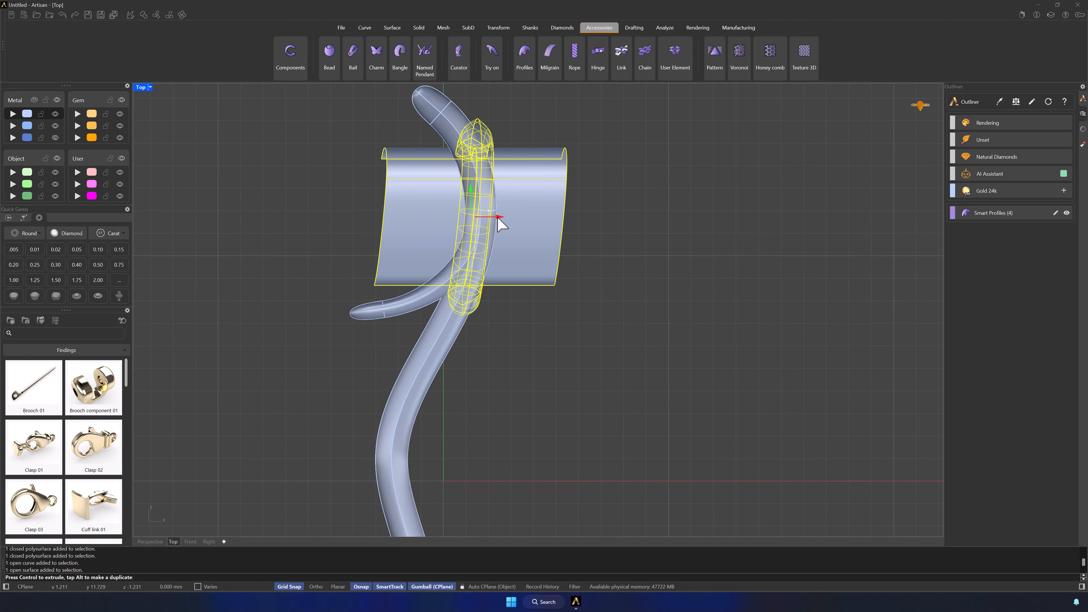
pyautogui.click(291, 586)
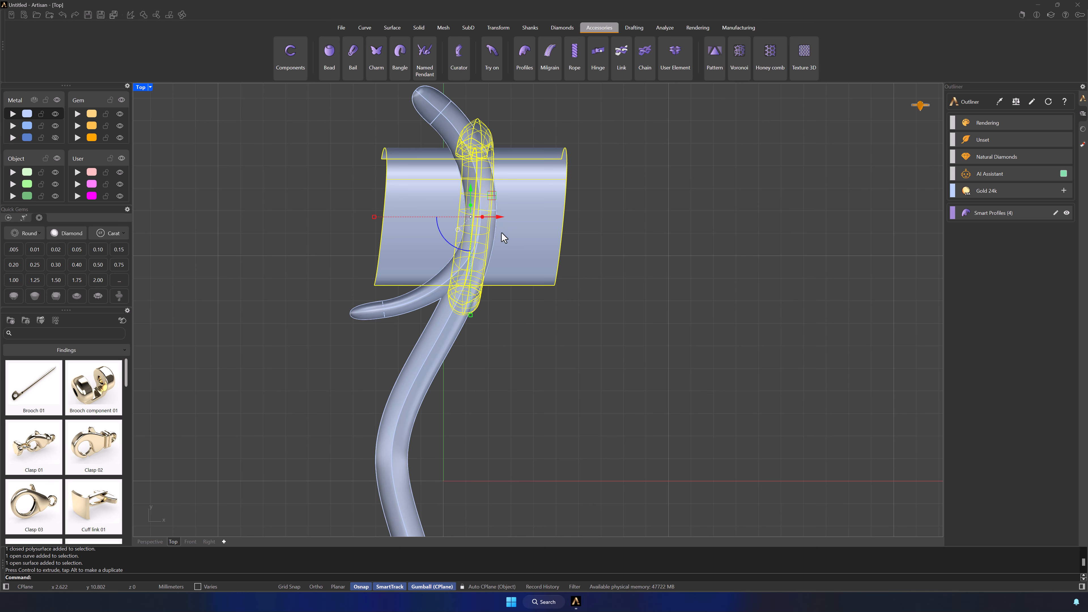
pyautogui.moveTo(498, 217); pyautogui.dragTo(495, 217)
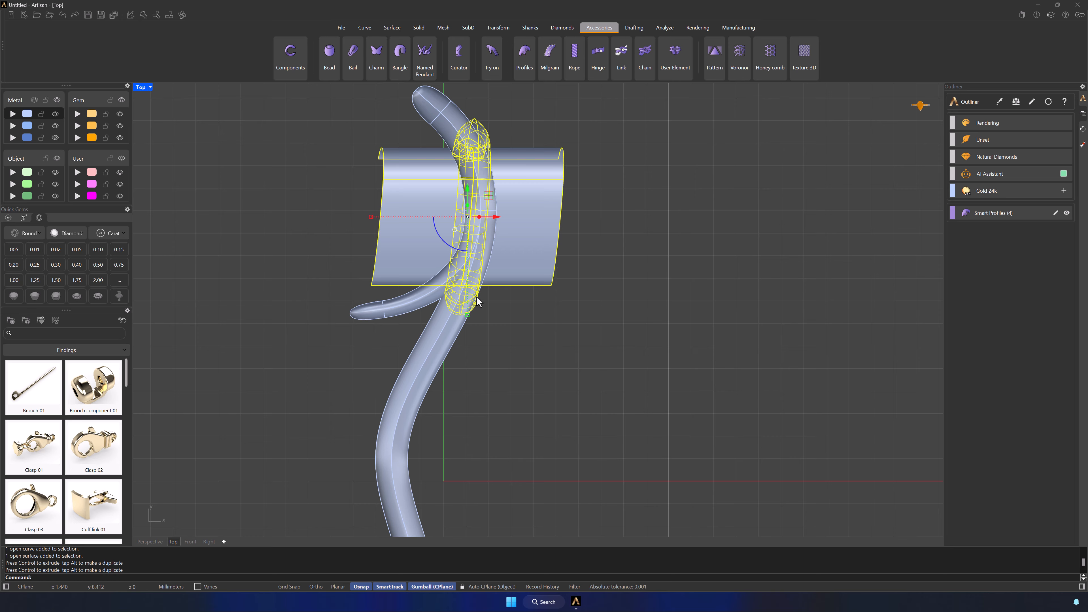
pyautogui.click(550, 337)
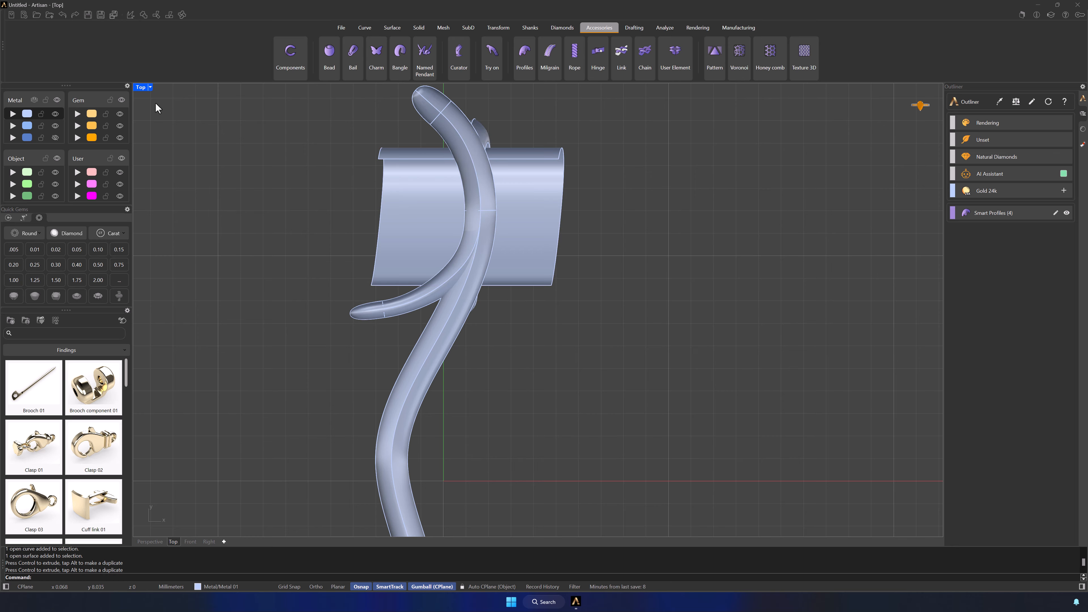
# Hide the half-cylinder surface by moving it to the third metal layer, and inspect the whole branch in perspective
pyautogui.doubleClick(141, 88)
pyautogui.moveTo(746, 251); pyautogui.dragTo(828, 237, button='right')
pyautogui.doubleClick(555, 87)
pyautogui.click(669, 250)
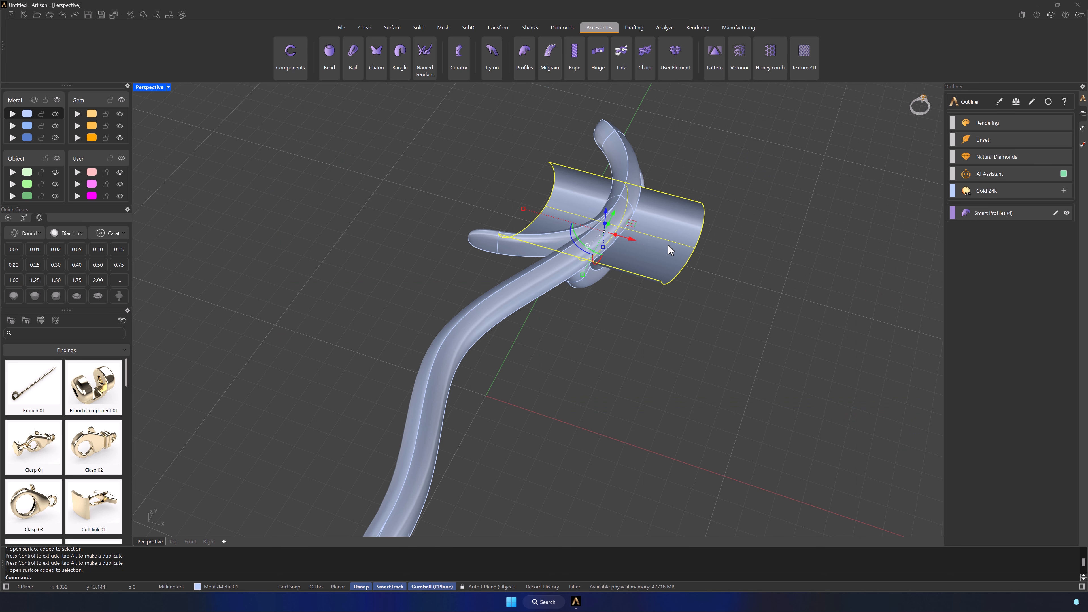
pyautogui.click(13, 138)
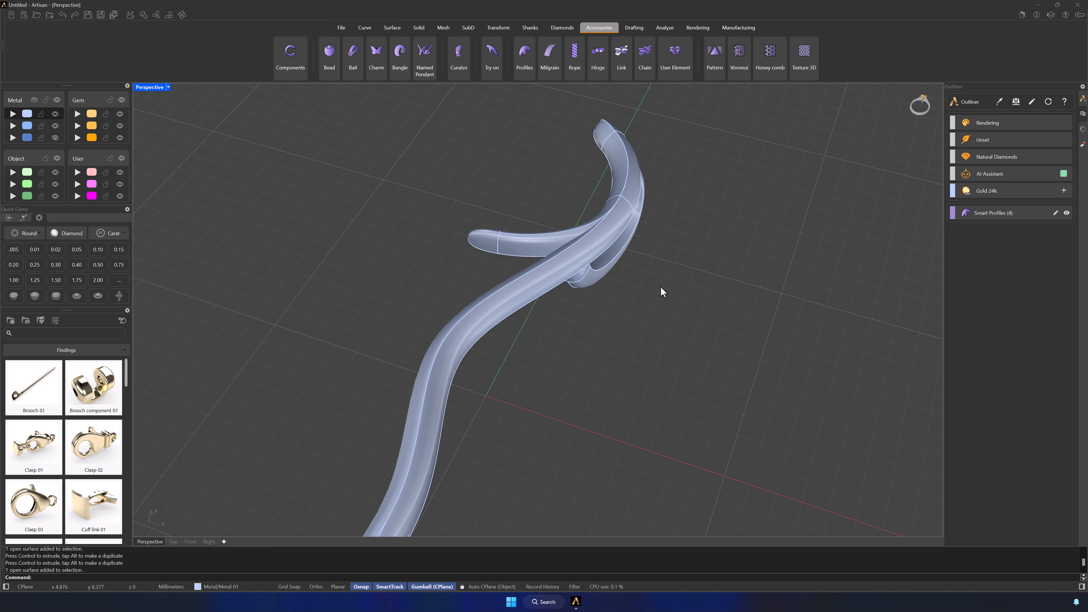
pyautogui.moveTo(661, 287); pyautogui.dragTo(599, 406, button='right')
pyautogui.keyDown('shift'); pyautogui.moveTo(628, 407); pyautogui.dragTo(668, 311, button='right'); pyautogui.keyUp('shift')
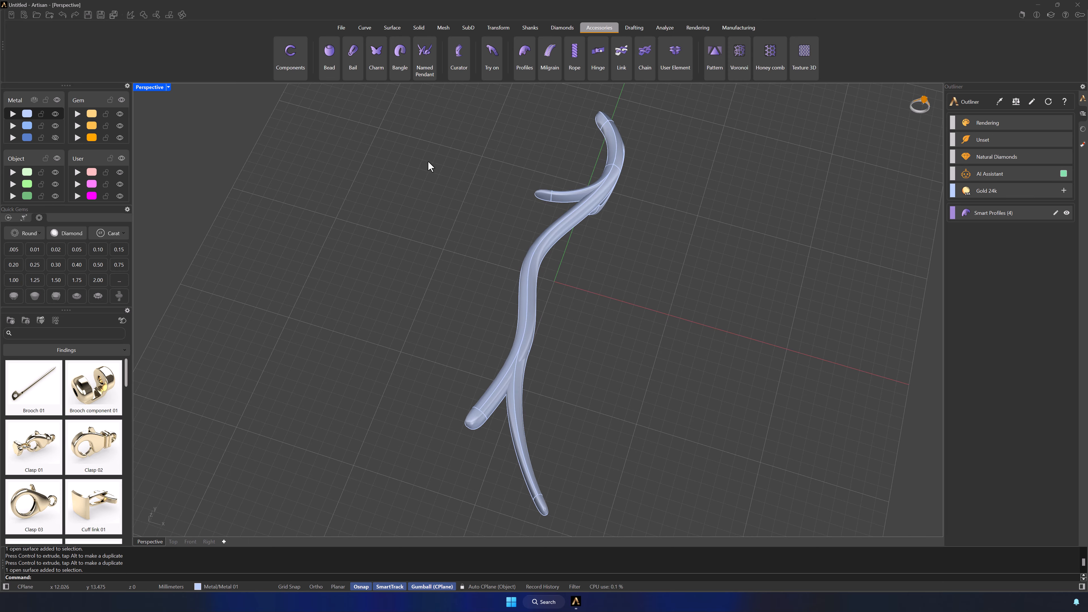
# Create a 0.05 ct round diamond in Gem Studio and place it on the outer side of the branch's upper tip
pyautogui.doubleClick(141, 88)
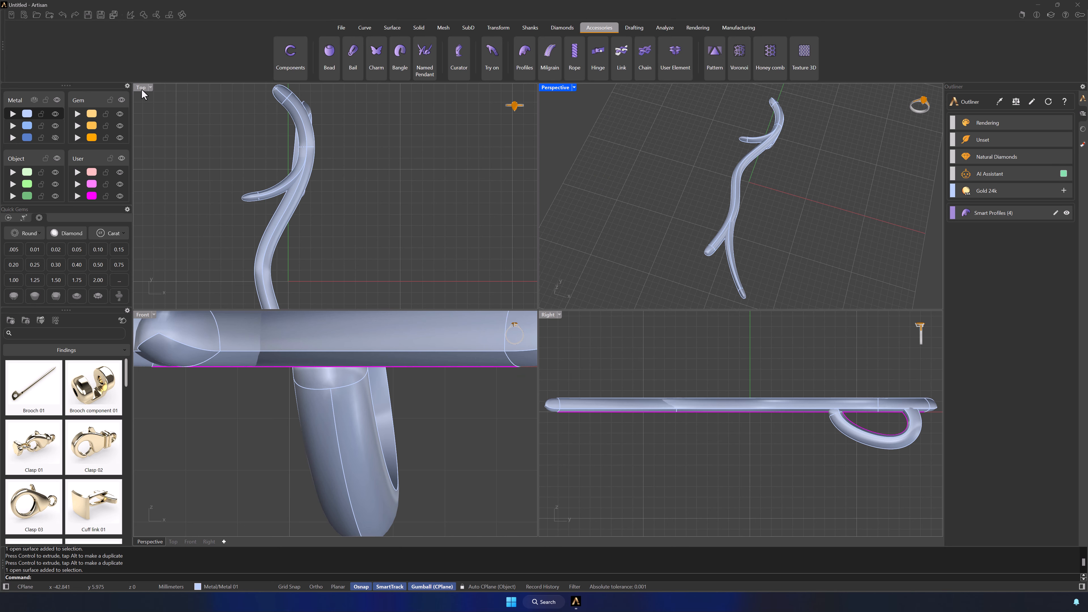
pyautogui.doubleClick(137, 89)
pyautogui.scroll(-3, 453, 238)
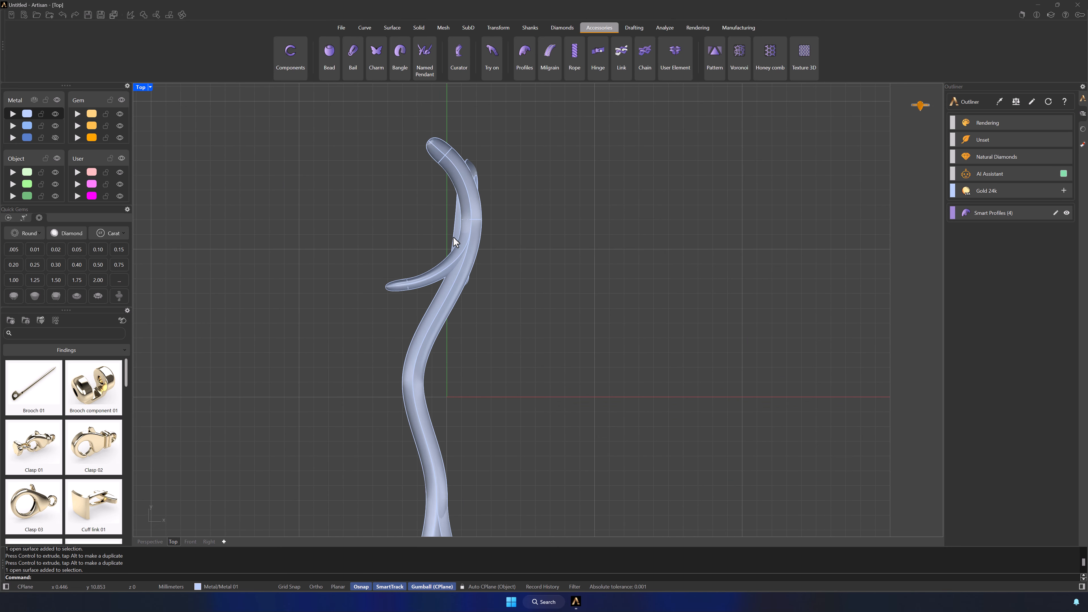
pyautogui.moveTo(618, 324); pyautogui.dragTo(637, 287, button='right')
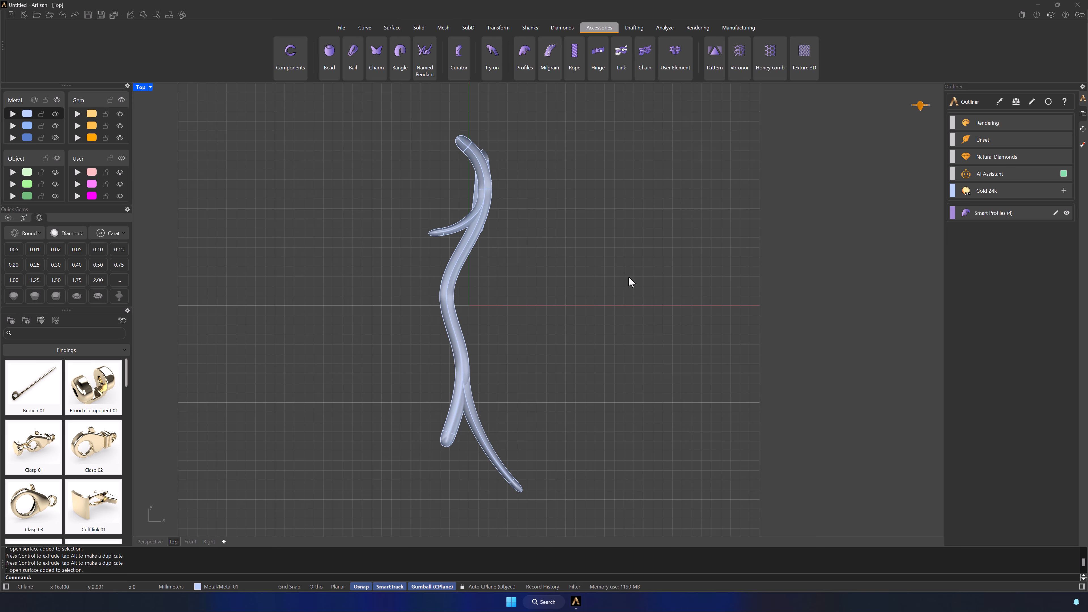
pyautogui.moveTo(630, 283); pyautogui.dragTo(711, 293, button='right')
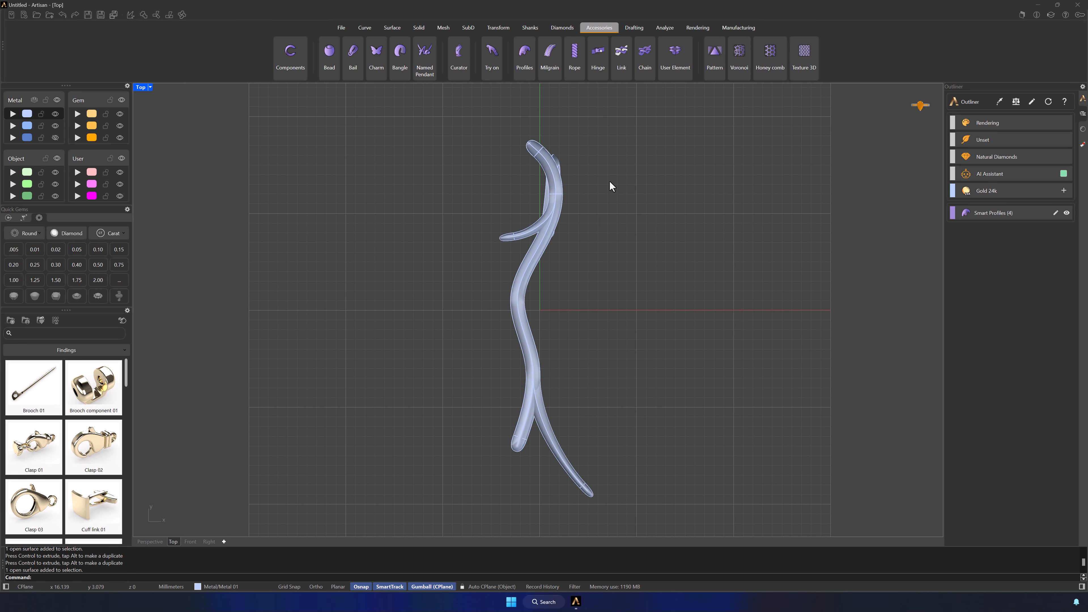
pyautogui.click(562, 28)
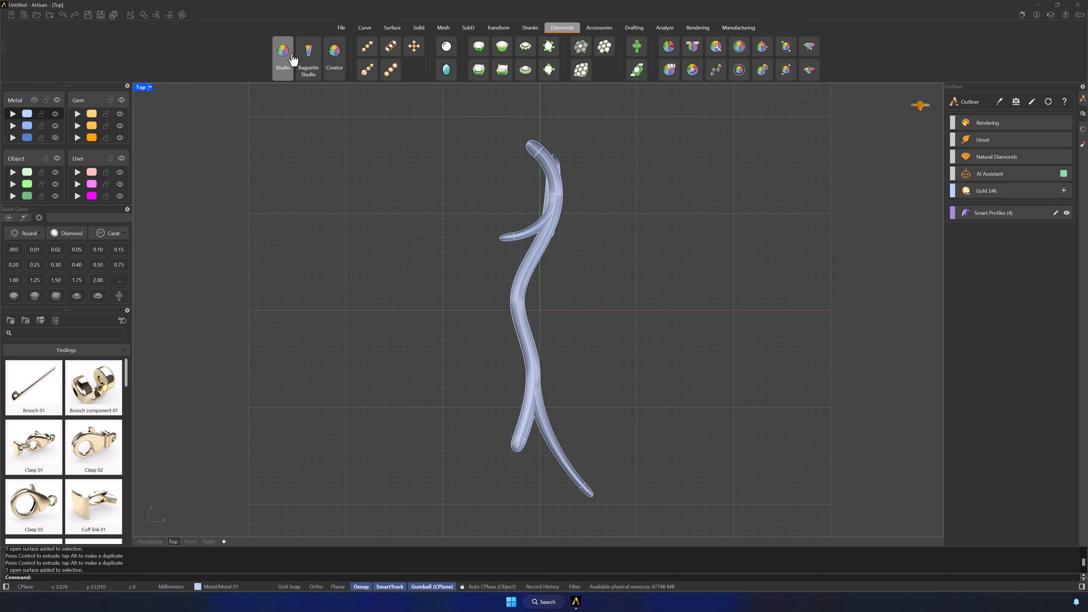
pyautogui.click(282, 54)
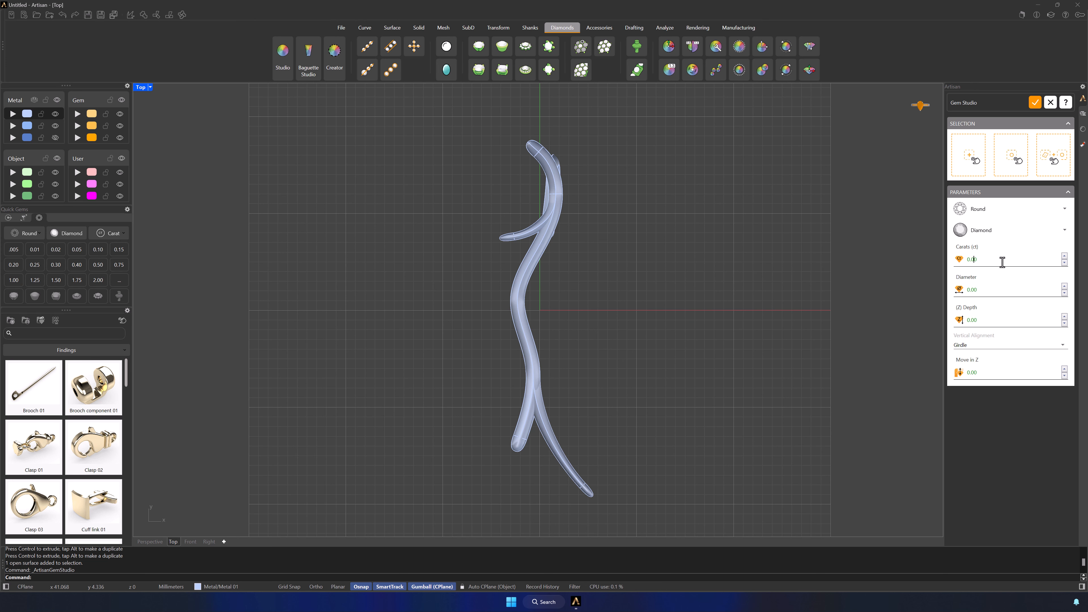
pyautogui.write('5')
pyautogui.click(971, 163)
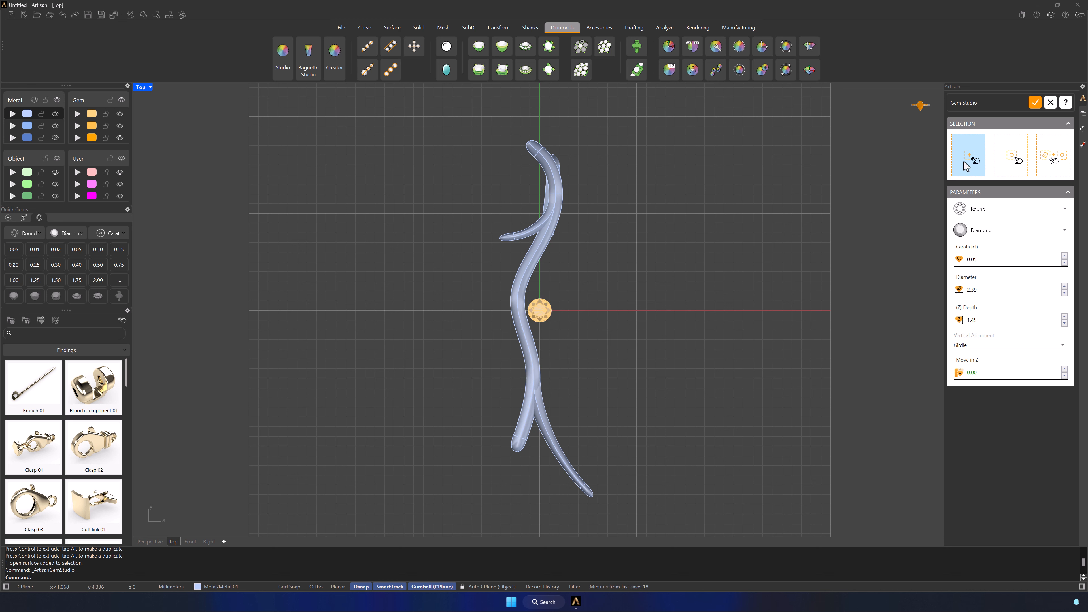
pyautogui.click(542, 310)
pyautogui.moveTo(564, 290); pyautogui.dragTo(584, 130)
pyautogui.click(655, 233)
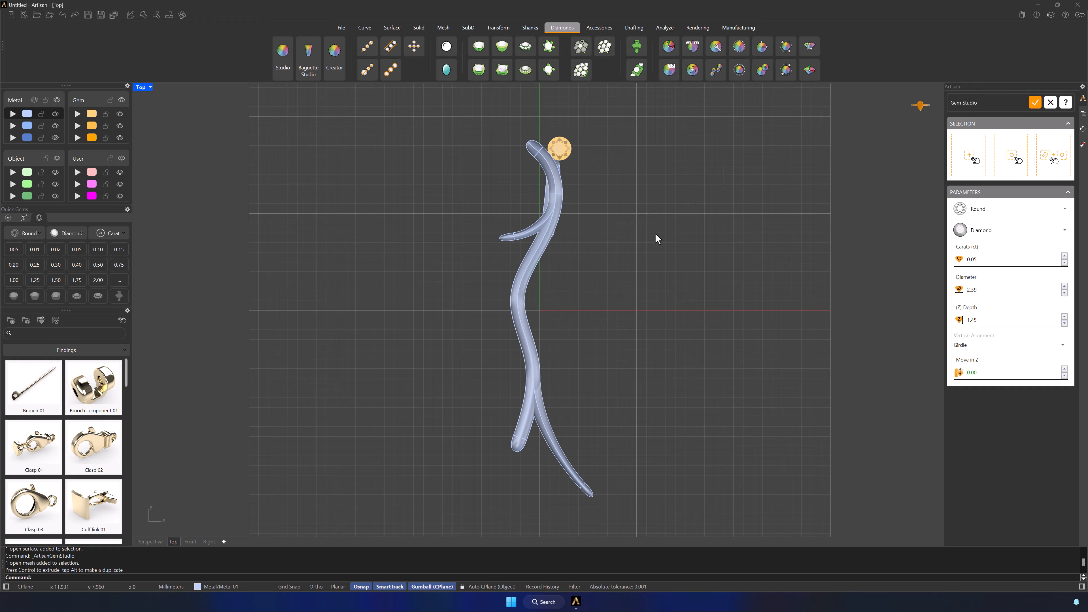
# Add a 0.10 ct round diamond and place it on the inner side of the branch's upper curl
pyautogui.click(964, 165)
pyautogui.click(543, 305)
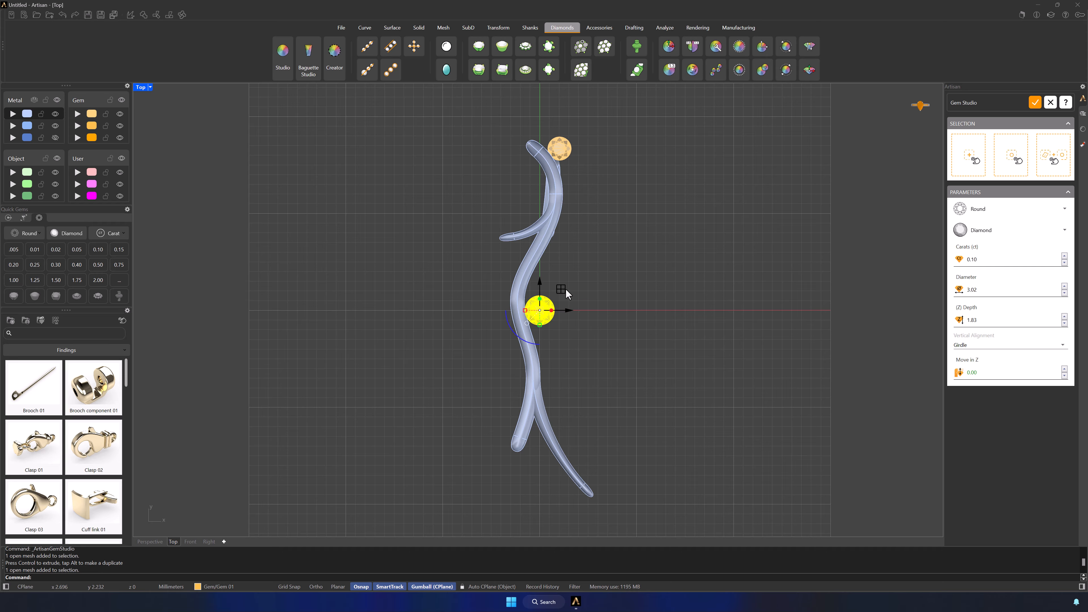
pyautogui.moveTo(565, 289); pyautogui.dragTo(559, 156)
pyautogui.click(623, 235)
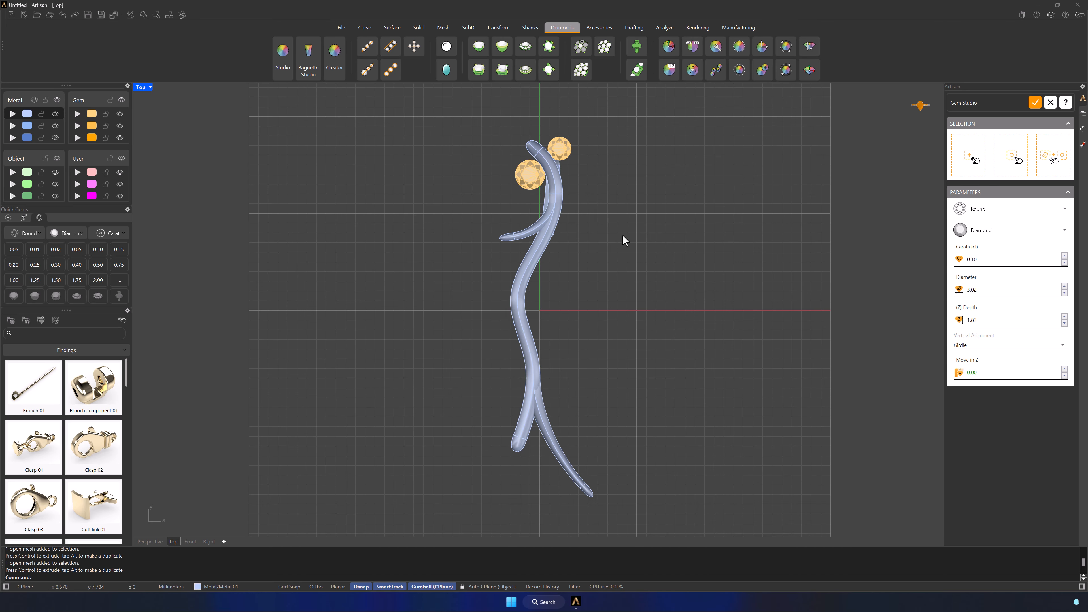
# Add a 0.30 ct marquise diamond and place it upright on the outer side of the branch, opposite the upper side twig
pyautogui.click(981, 209)
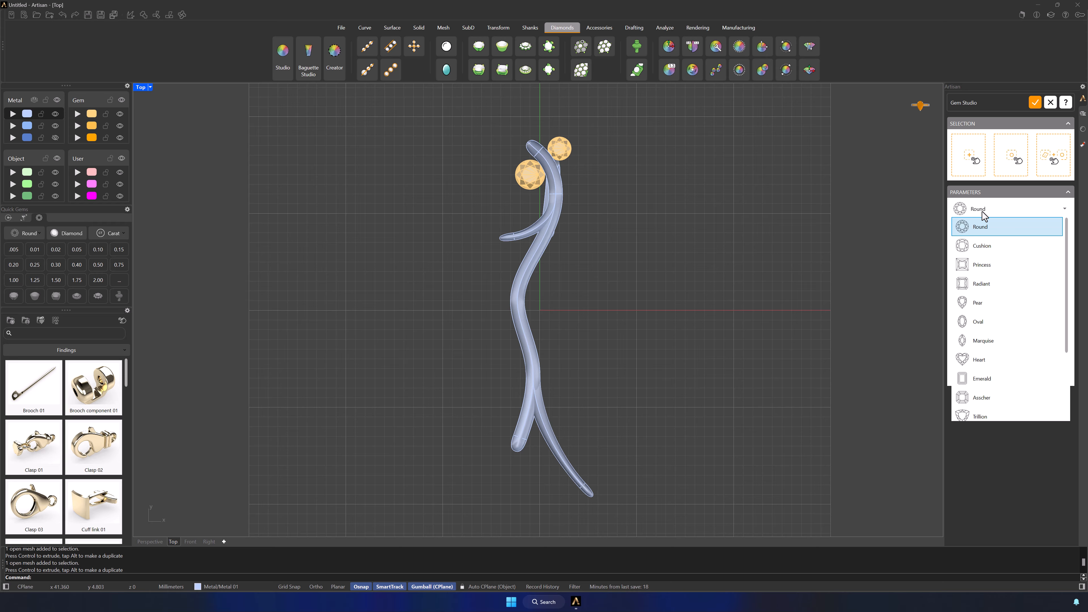
pyautogui.click(982, 341)
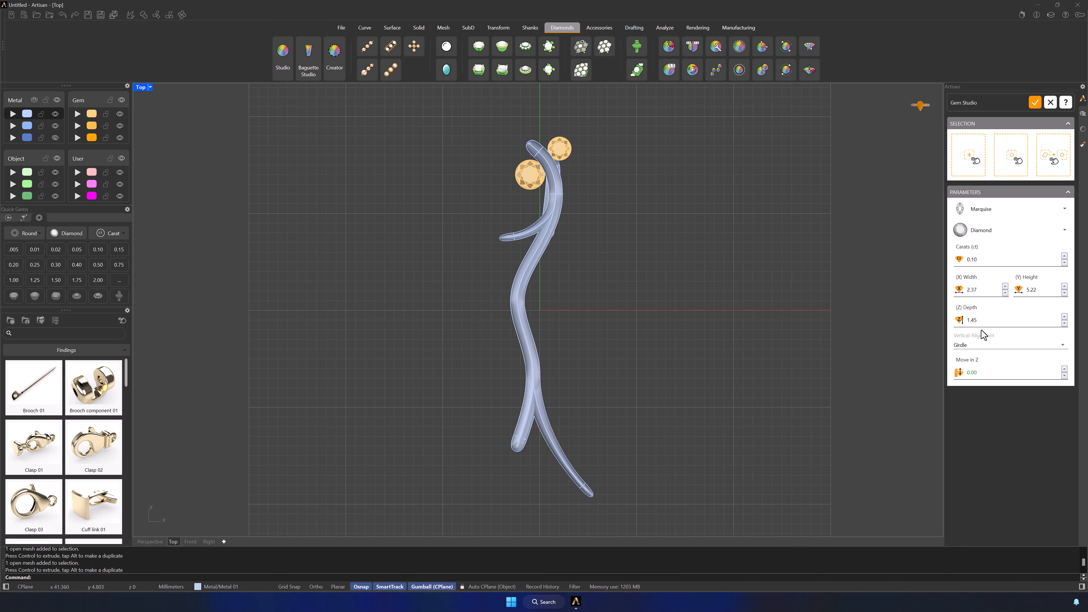
pyautogui.click(1064, 256)
pyautogui.moveTo(979, 262); pyautogui.dragTo(964, 260)
pyautogui.write('0.3')
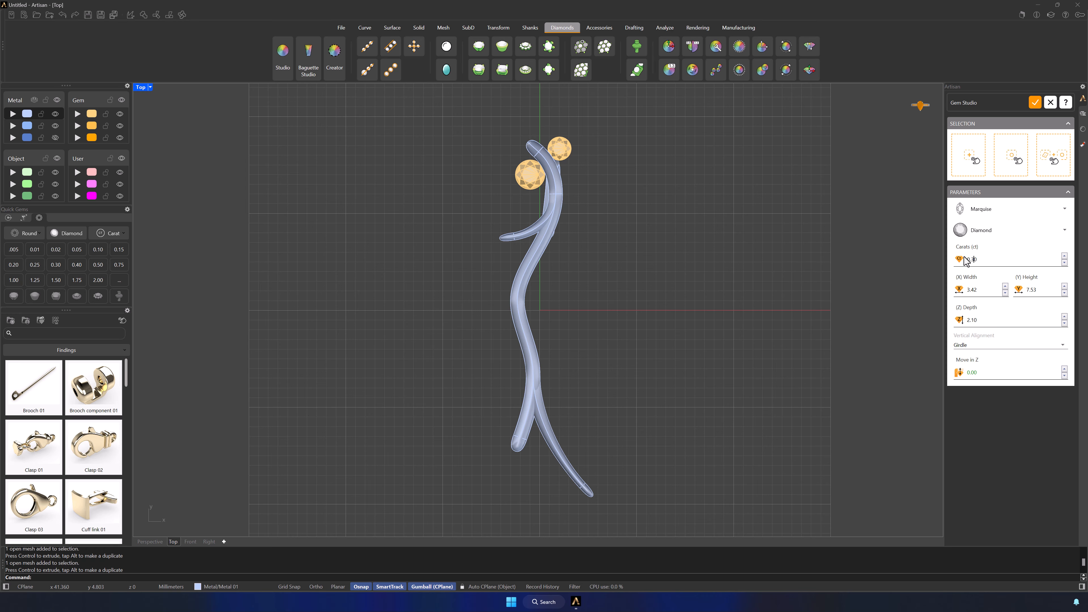
pyautogui.click(962, 158)
pyautogui.moveTo(546, 298); pyautogui.dragTo(597, 206)
pyautogui.click(612, 271)
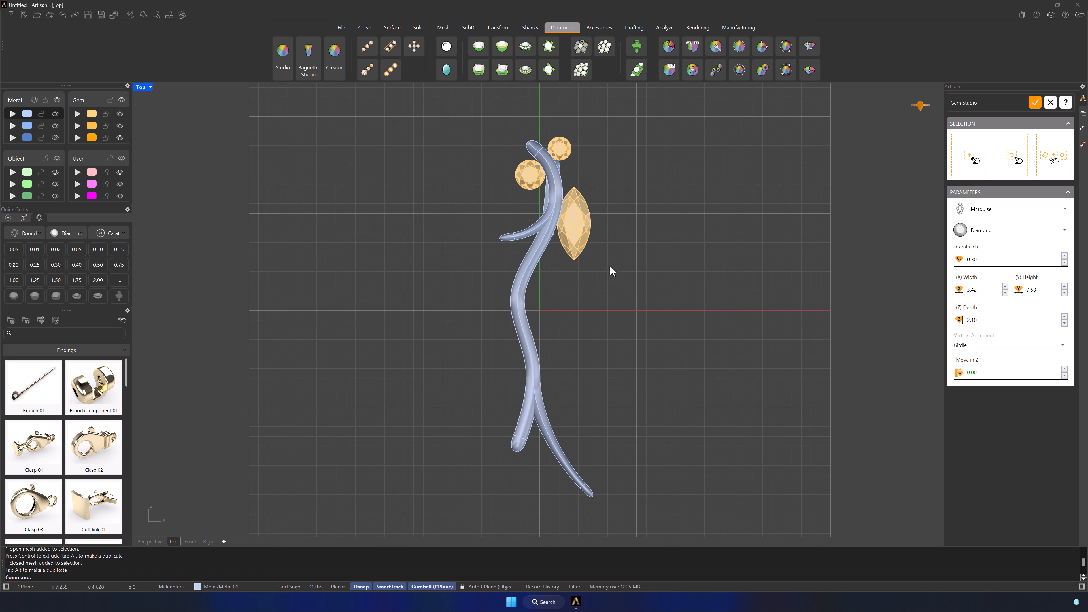
# Add a 0.10 ct round diamond and place it against the branch just below the marquise
pyautogui.click(981, 208)
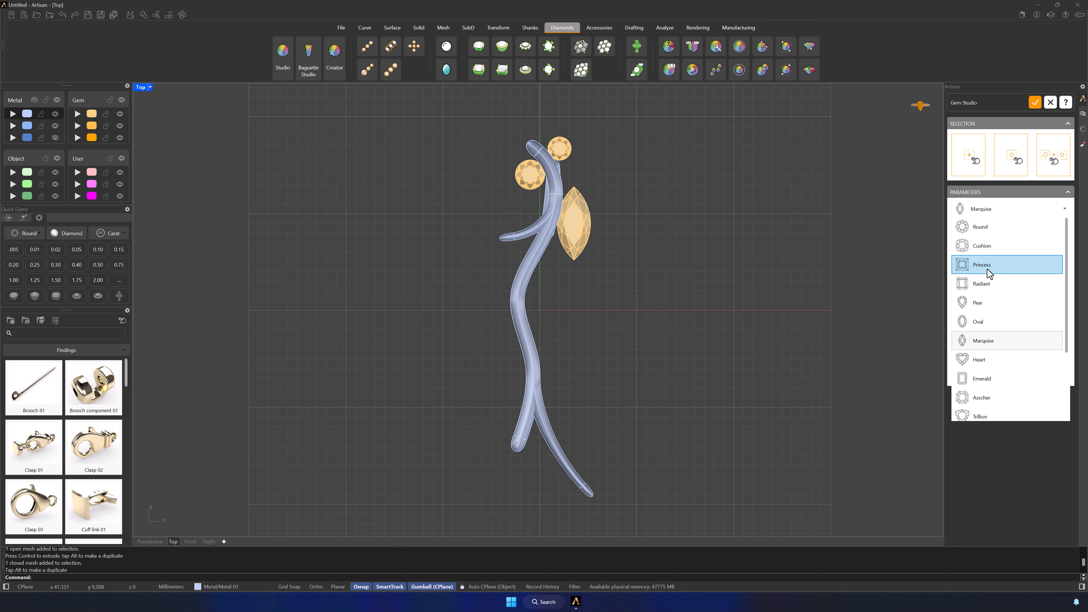
pyautogui.click(979, 234)
pyautogui.click(1002, 266)
pyautogui.write('0.1')
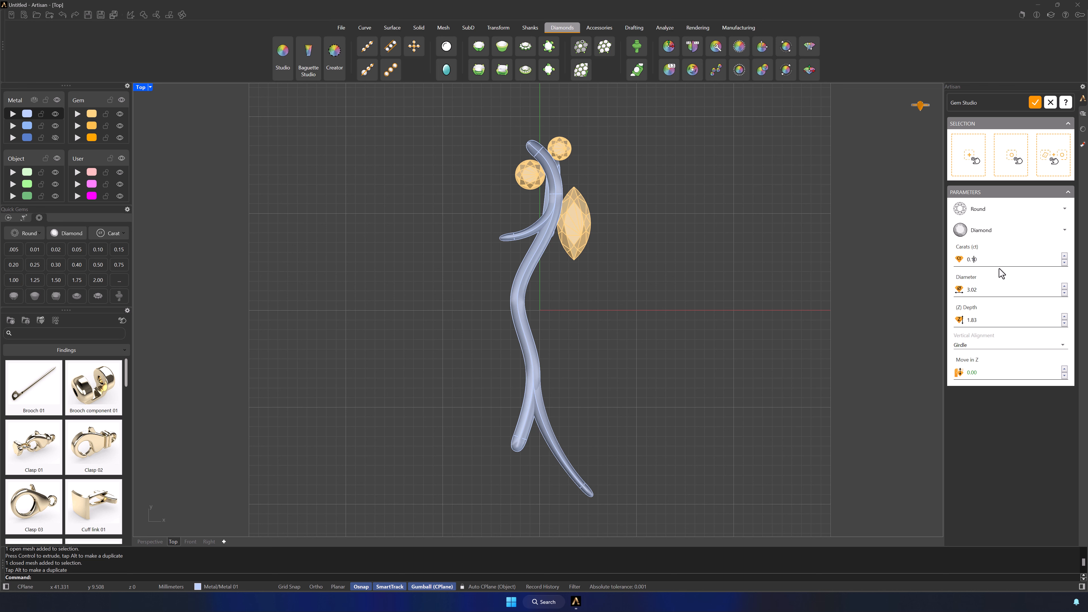
pyautogui.click(963, 167)
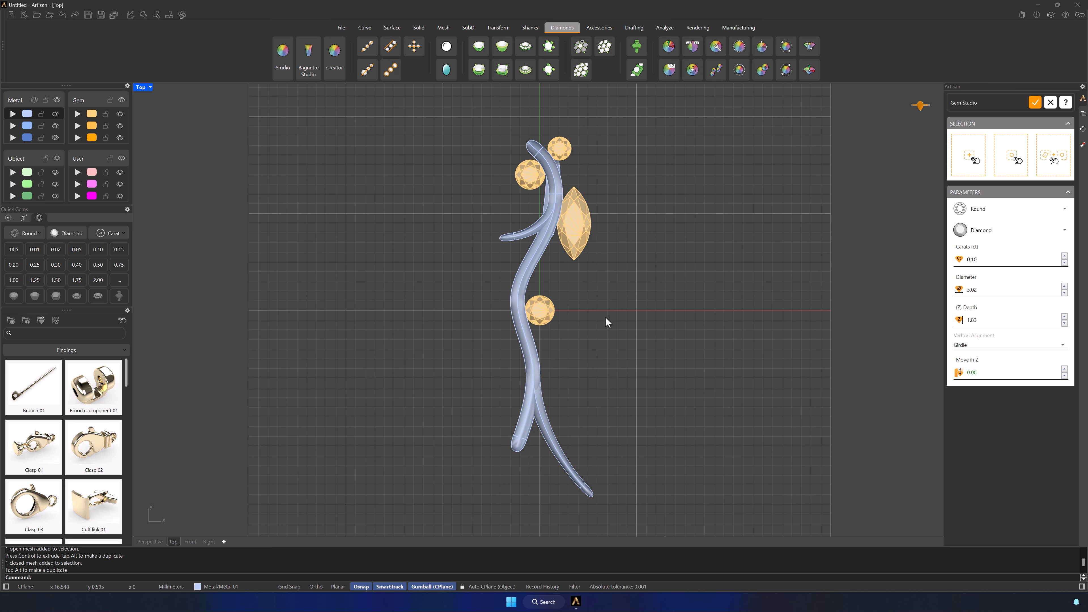
pyautogui.click(550, 312)
pyautogui.moveTo(561, 289); pyautogui.dragTo(571, 247)
pyautogui.click(658, 316)
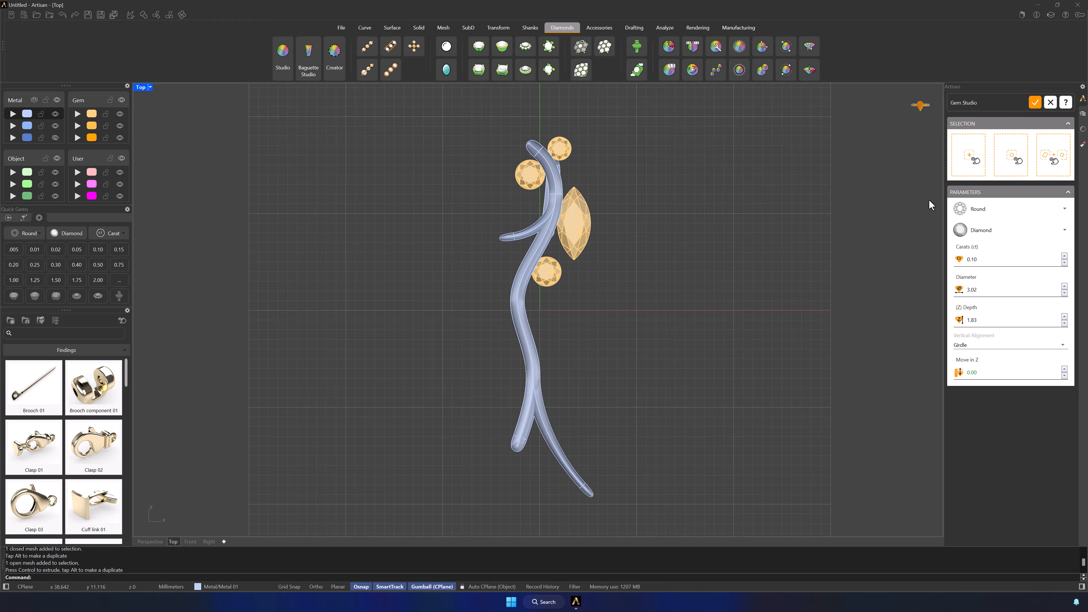
# Add a 0.30 ct oval diamond and place it beside the branch's middle bend, on the same side as the upper twig
pyautogui.click(998, 210)
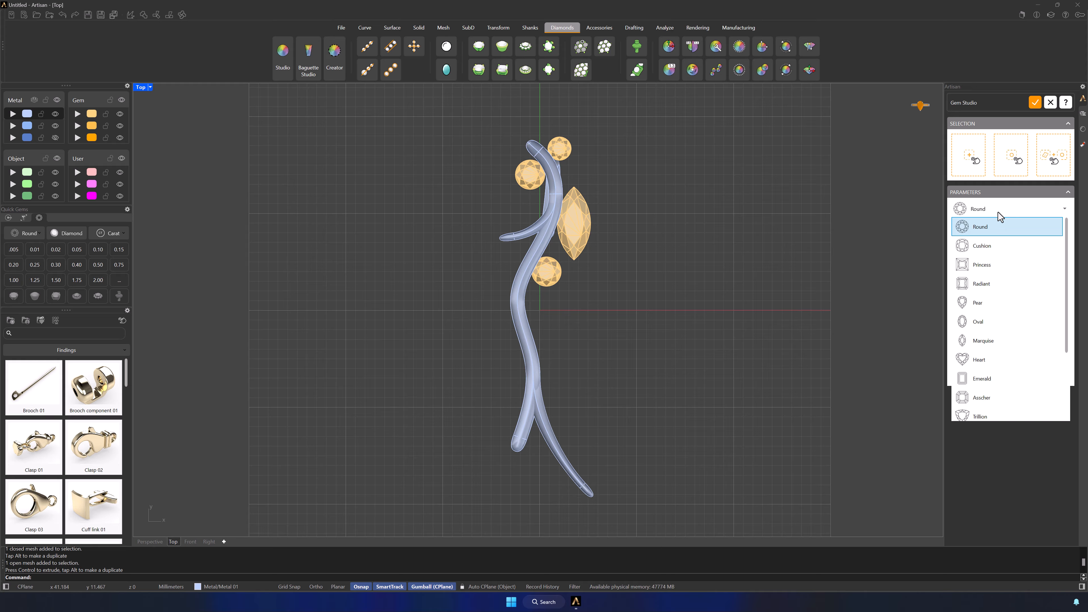
pyautogui.click(992, 321)
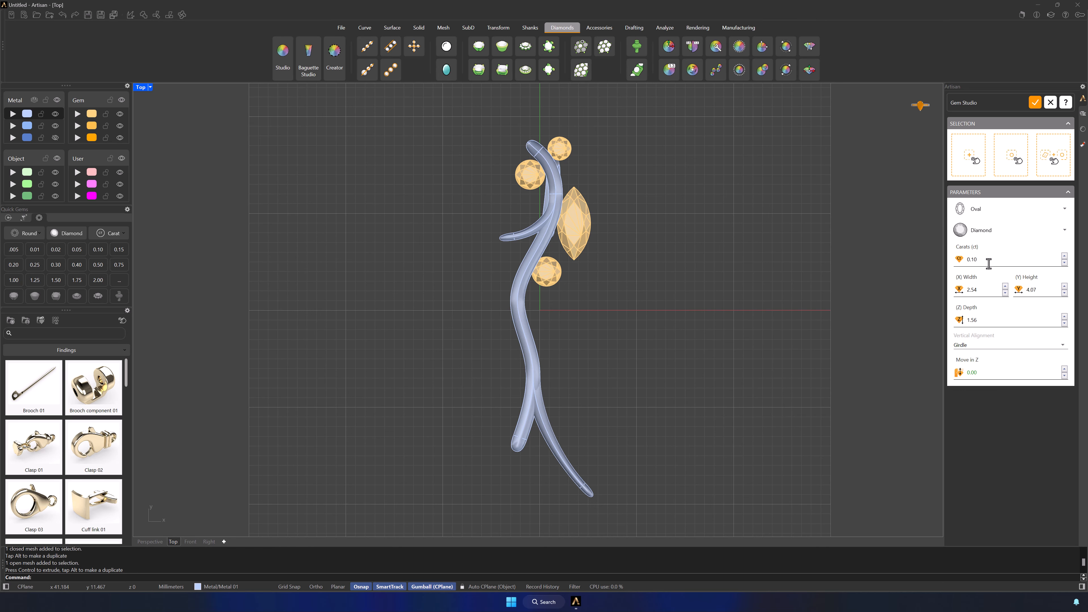
pyautogui.write('0.30')
pyautogui.click(964, 151)
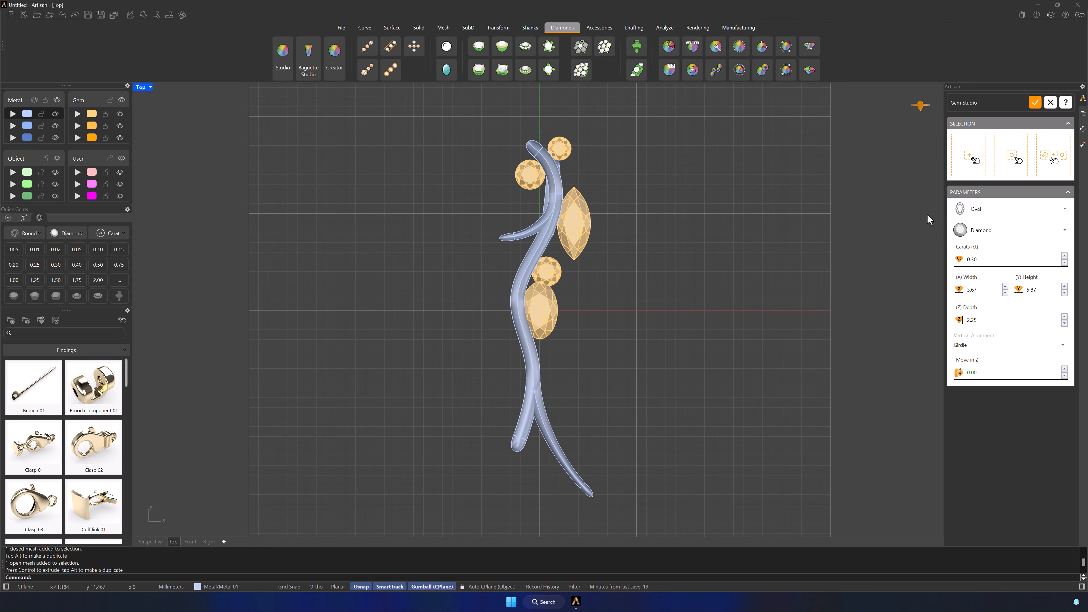
pyautogui.click(531, 312)
pyautogui.moveTo(570, 315); pyautogui.dragTo(494, 277)
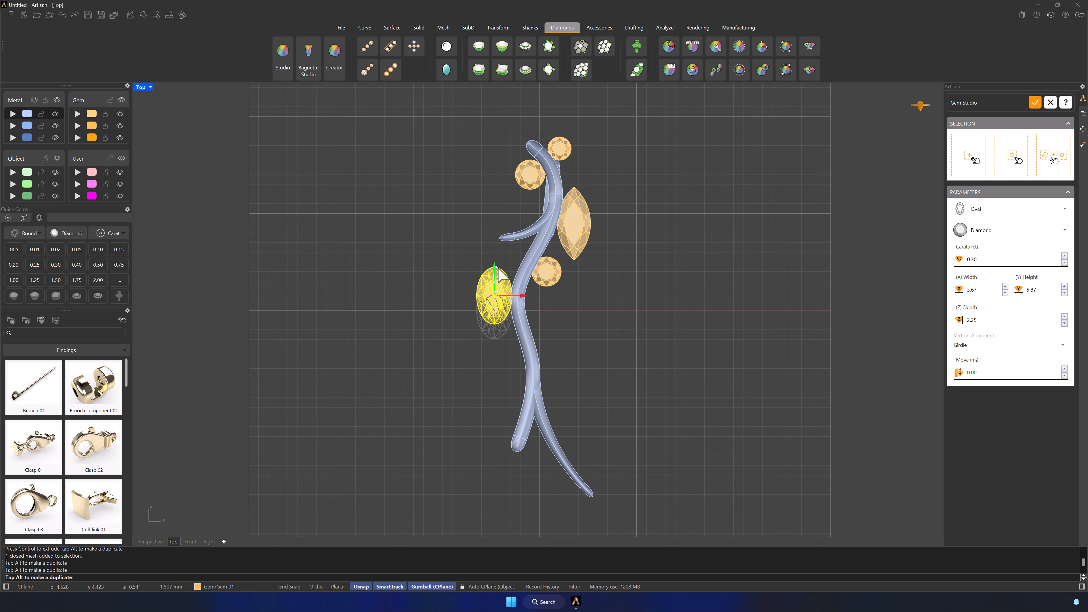
pyautogui.click(641, 342)
# Add a 0.30 ct pear diamond and place it along the branch just above the lower fork, opposite the oval's side
pyautogui.click(984, 210)
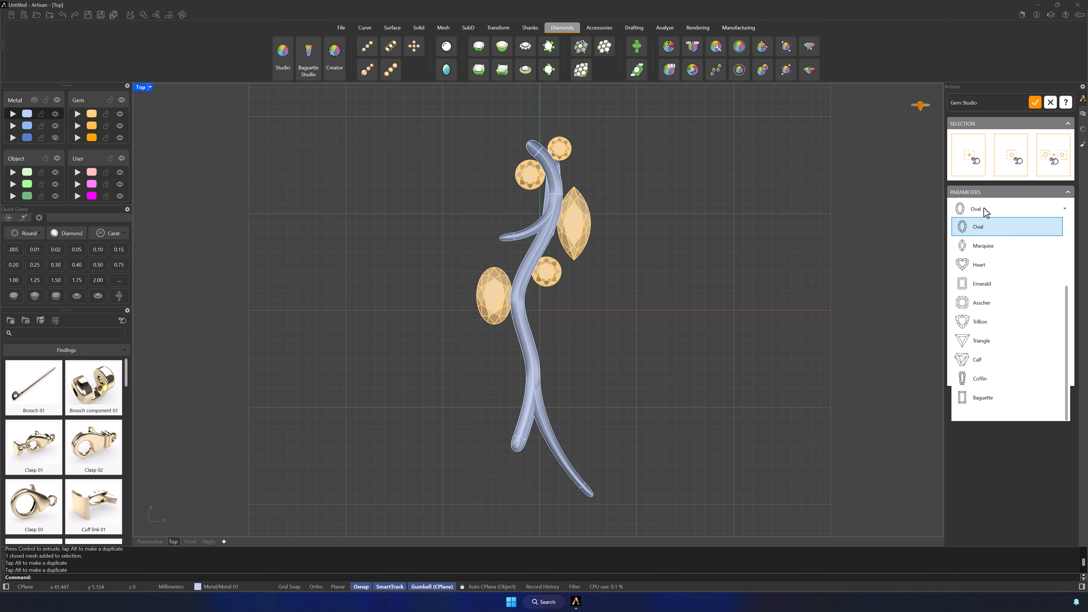
pyautogui.click(986, 303)
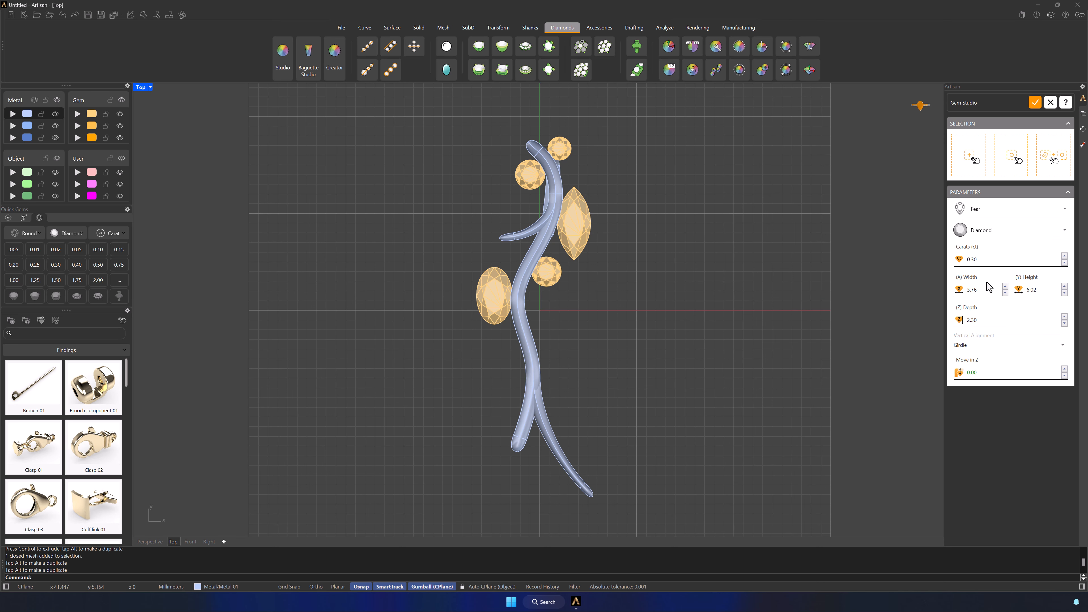
pyautogui.click(970, 163)
pyautogui.click(546, 309)
pyautogui.moveTo(561, 290); pyautogui.dragTo(571, 340)
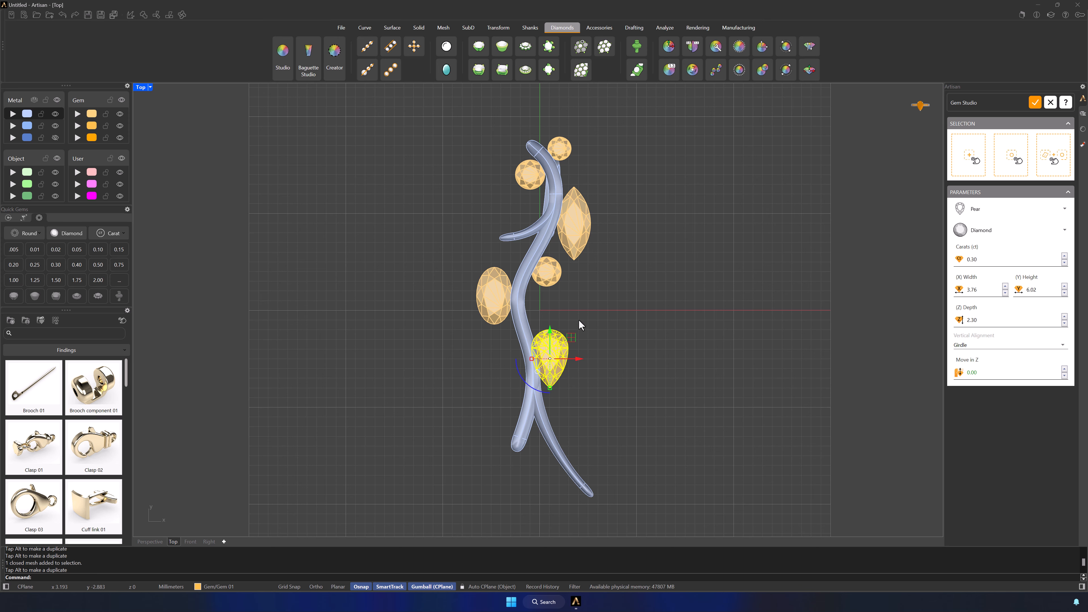
pyautogui.click(627, 343)
# Add a 0.10 ct round diamond and place it beside the thick lower prong, on the oval's side of the branch
pyautogui.click(979, 209)
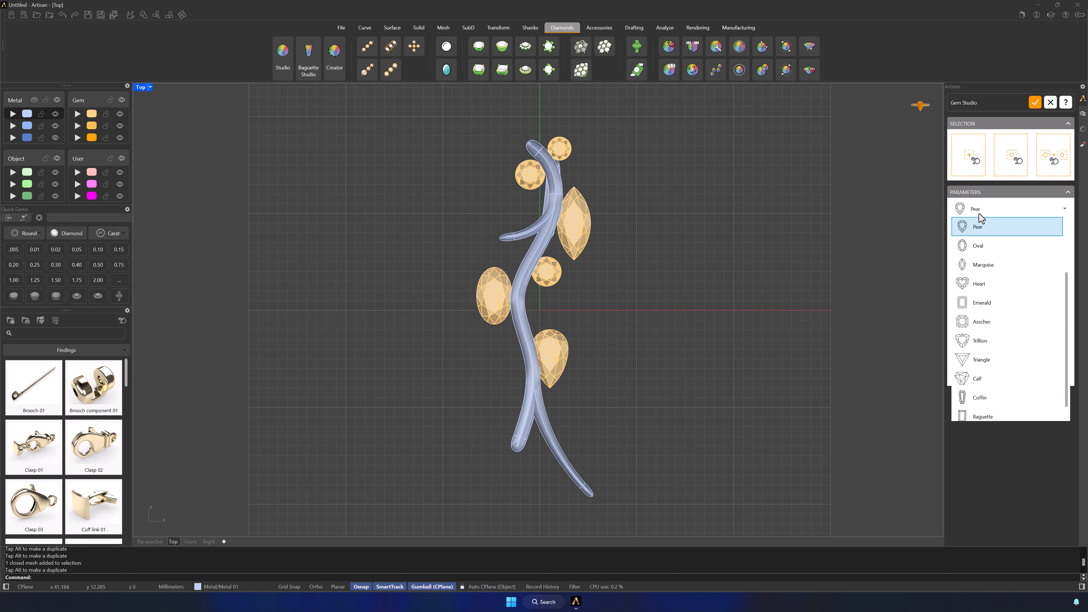
pyautogui.scroll(5, 981, 219)
pyautogui.click(981, 226)
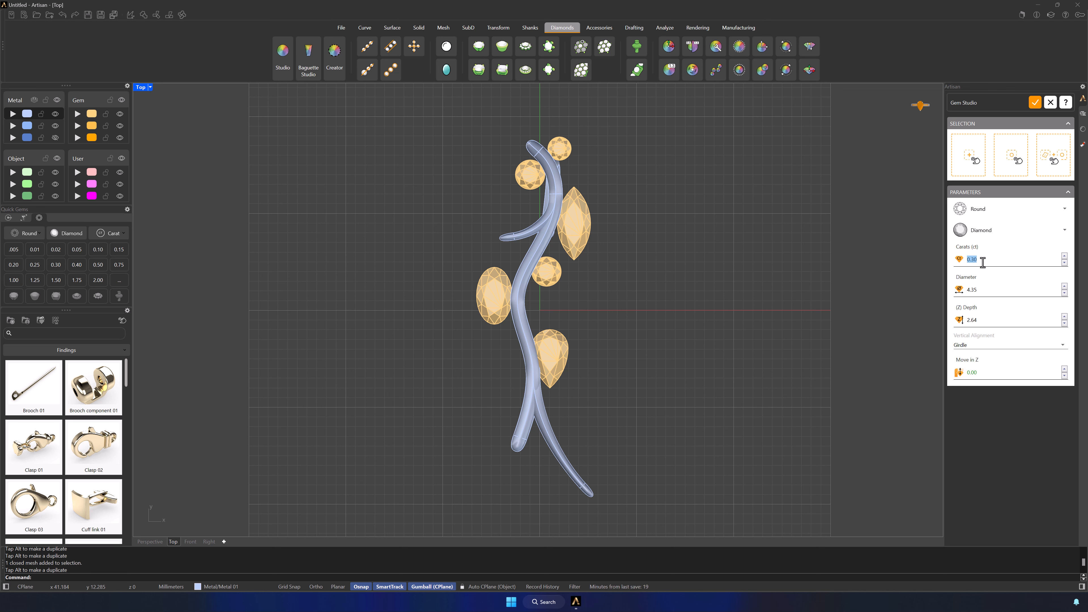
pyautogui.click(968, 155)
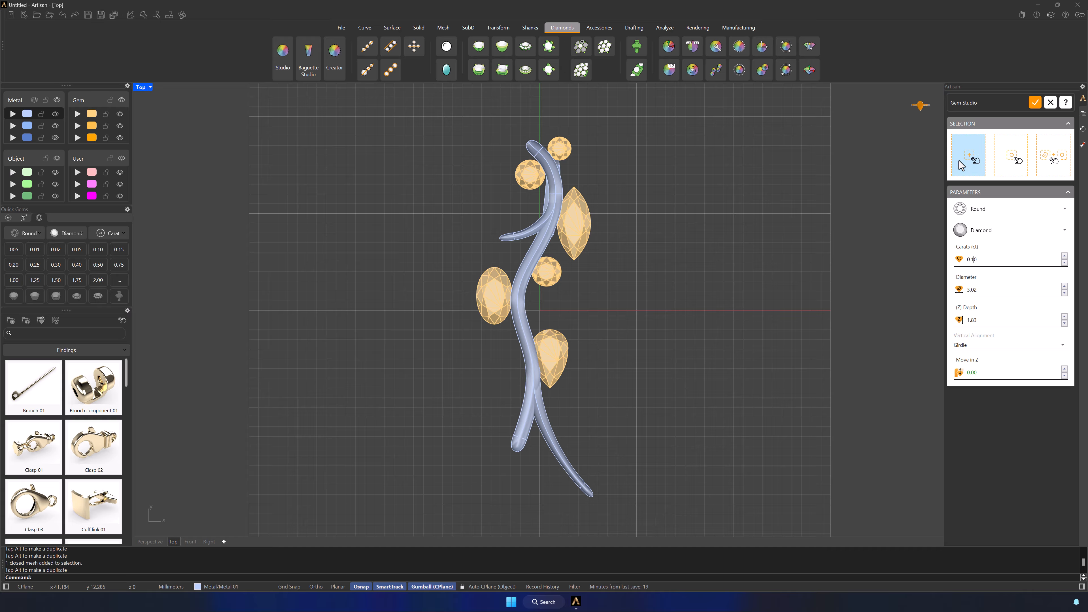
pyautogui.click(544, 312)
pyautogui.moveTo(548, 314); pyautogui.dragTo(519, 406)
pyautogui.click(732, 347)
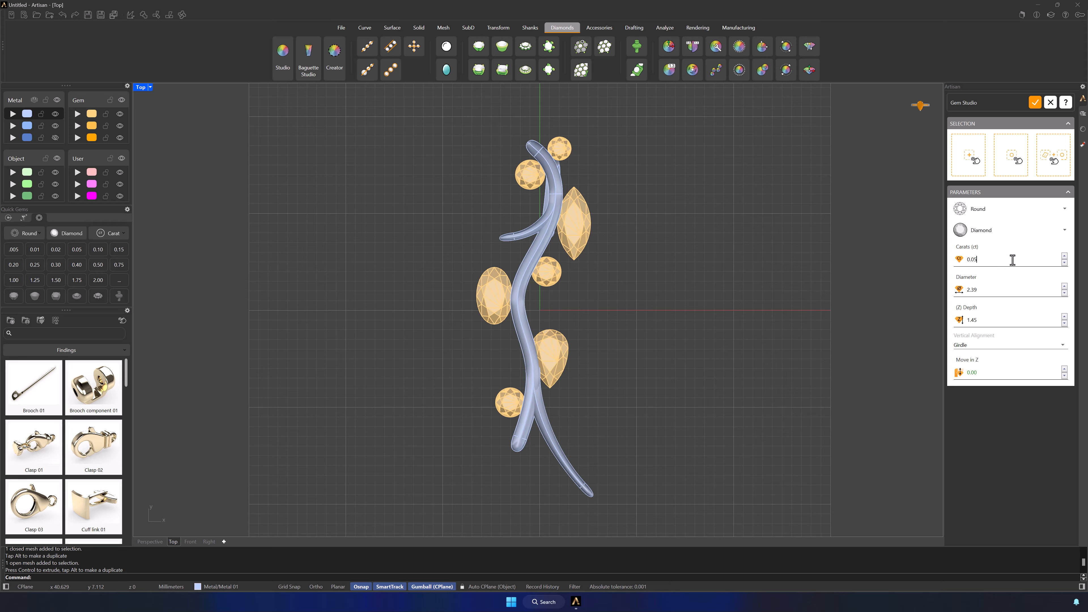
# Add a 0.05 ct round diamond, place it between the two lower prongs beside the thin one, and finish Gem Studio
pyautogui.click(966, 165)
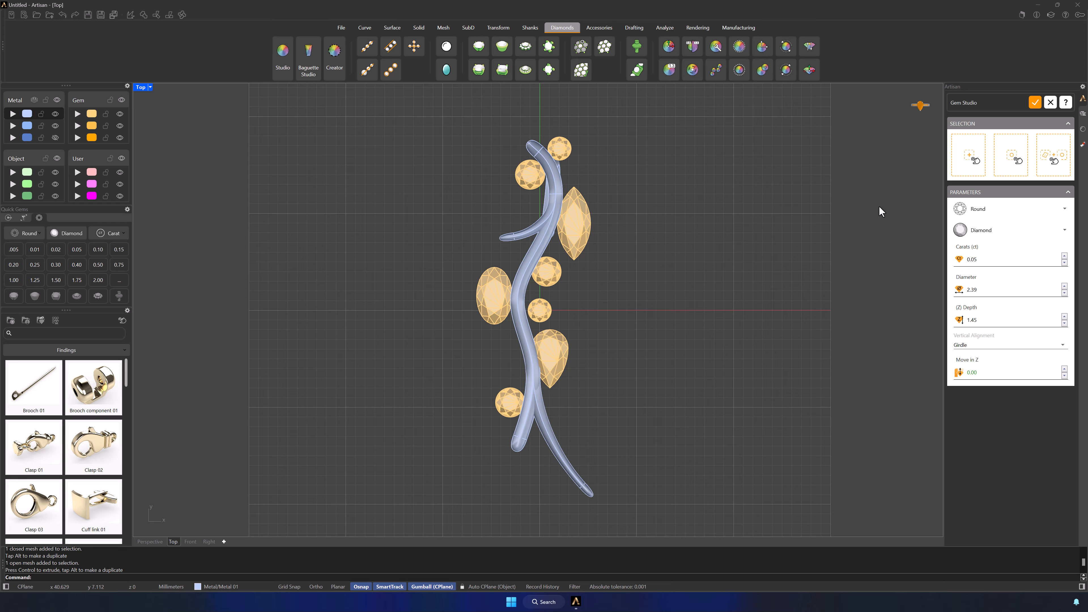
pyautogui.click(541, 311)
pyautogui.moveTo(540, 285); pyautogui.dragTo(581, 476)
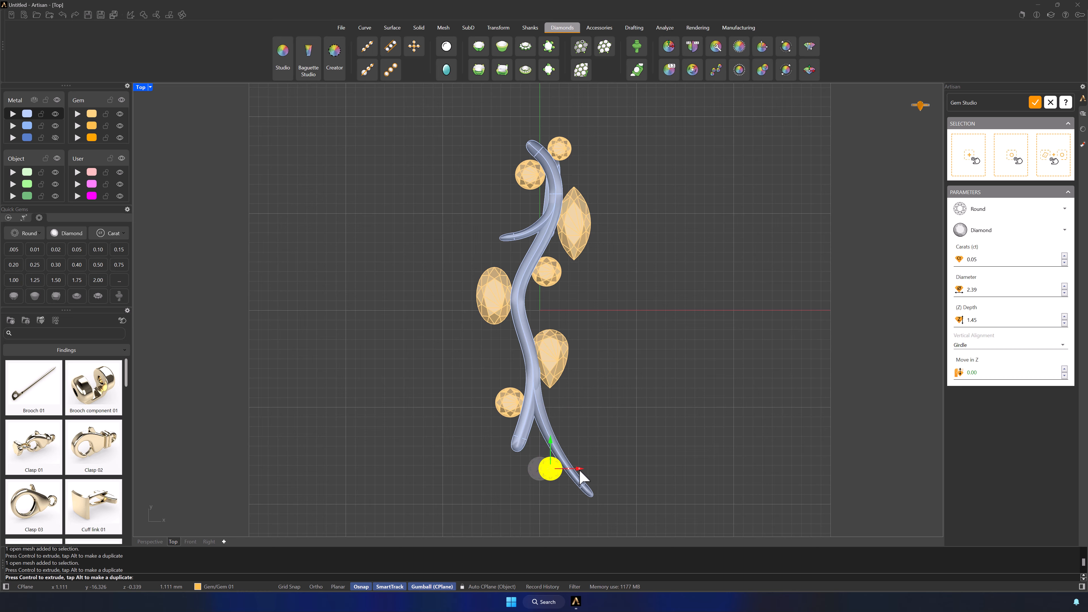
pyautogui.click(700, 423)
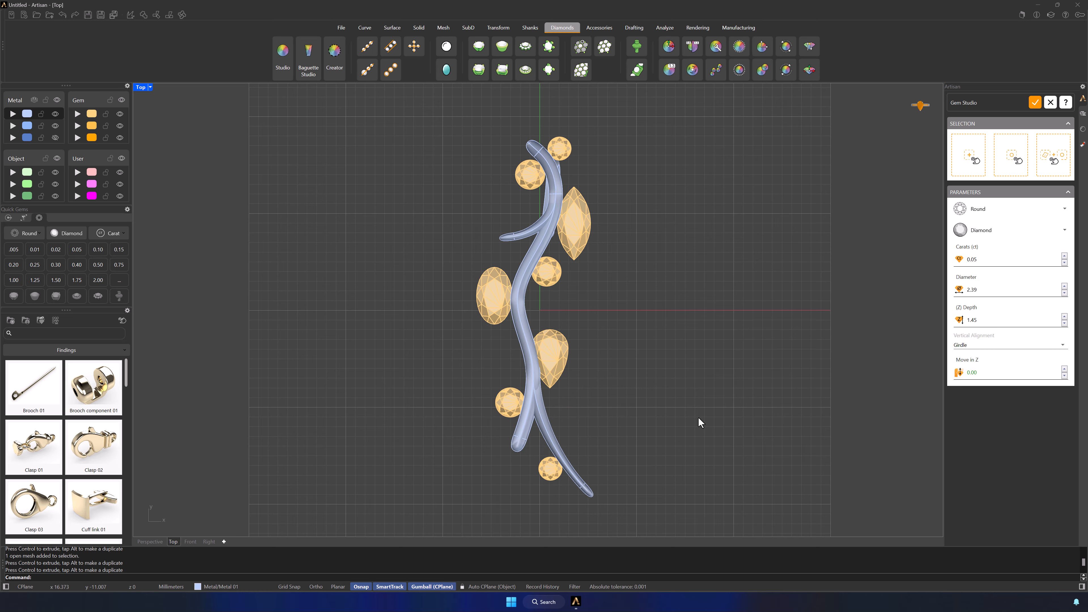
pyautogui.click(1038, 103)
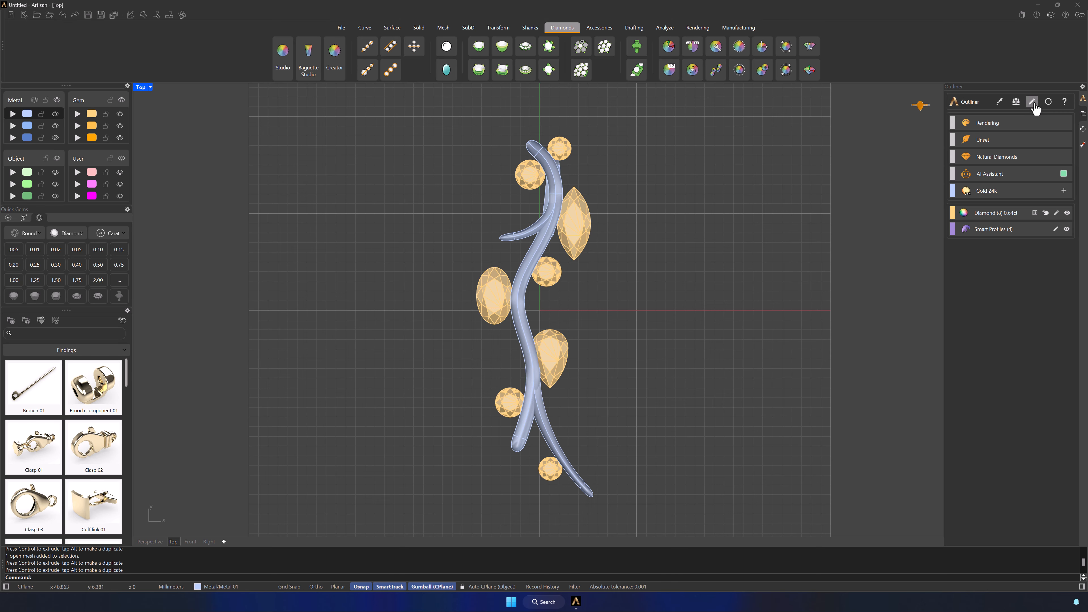
# Create a four-prong basket on the round diamond at the branch's upper outer tip and disable its upper rail
pyautogui.click(560, 150)
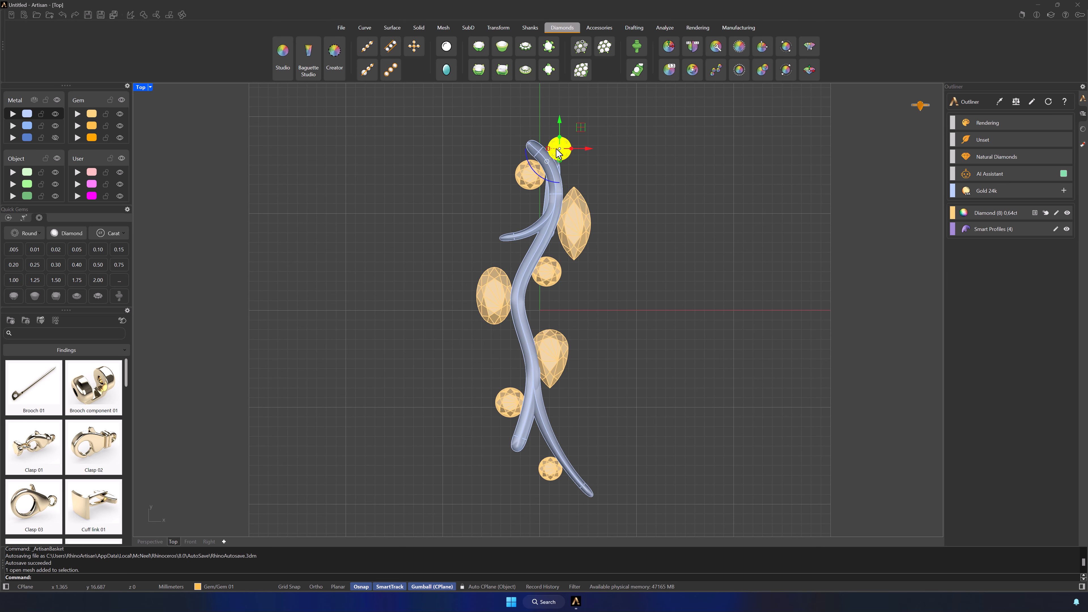
pyautogui.click(479, 74)
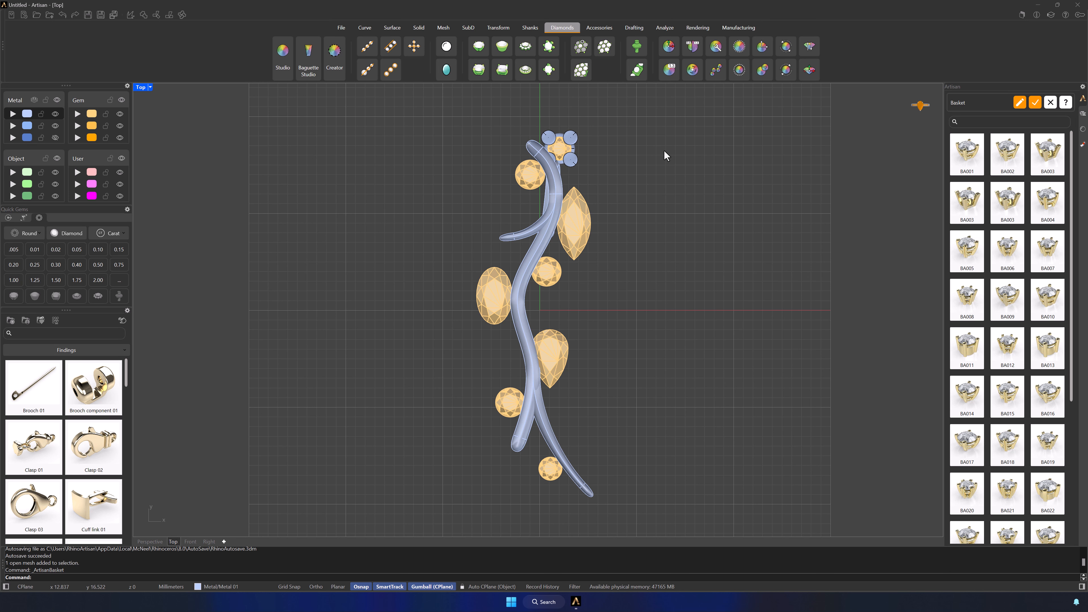
pyautogui.doubleClick(142, 87)
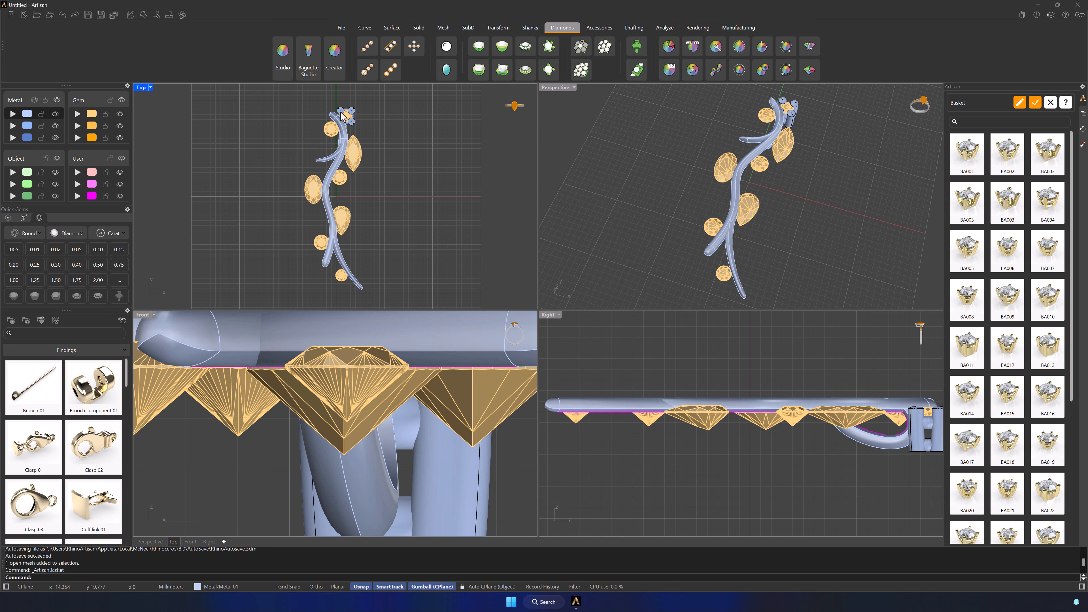
pyautogui.scroll(10, 342, 105)
pyautogui.scroll(-8, 411, 386)
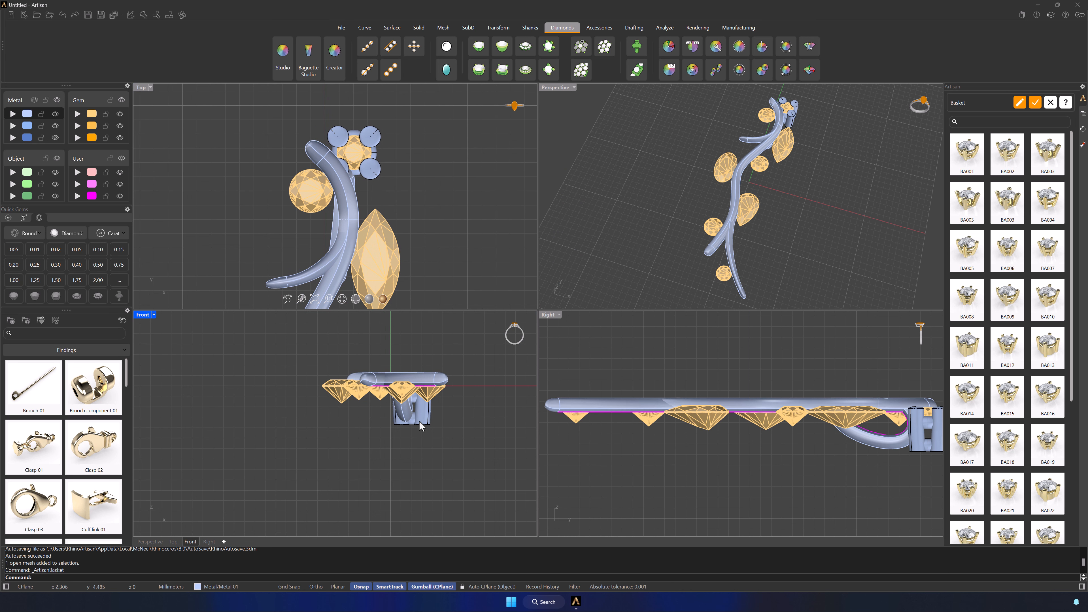
pyautogui.moveTo(775, 226); pyautogui.dragTo(750, 196, button='right')
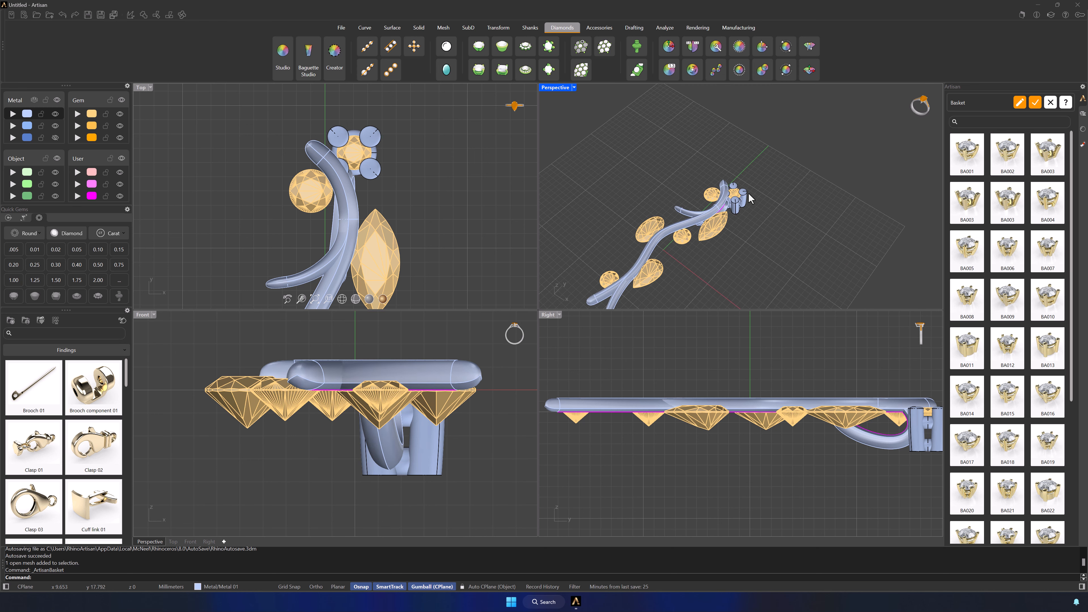
pyautogui.scroll(8, 750, 196)
pyautogui.moveTo(938, 427); pyautogui.dragTo(831, 419, button='right')
pyautogui.scroll(4, 831, 418)
pyautogui.moveTo(770, 242); pyautogui.dragTo(843, 174, button='right')
pyautogui.click(1020, 103)
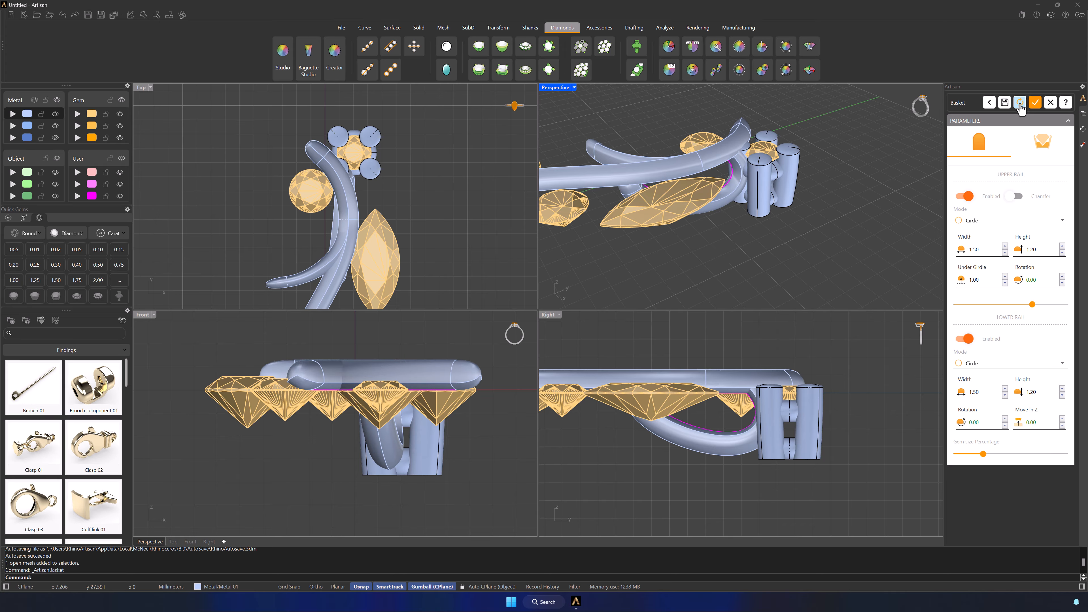
pyautogui.click(1042, 141)
pyautogui.click(965, 196)
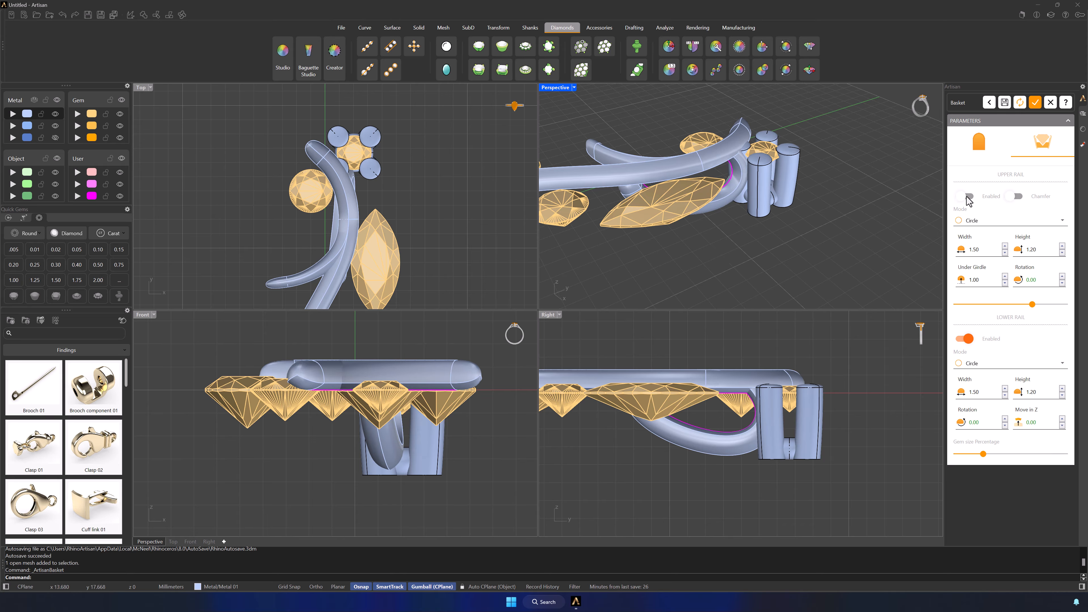
# Set the basket's lower rail to a width of 1.70 and a height of 2.30
pyautogui.moveTo(824, 207); pyautogui.dragTo(805, 197, button='right')
pyautogui.scroll(5, 813, 198)
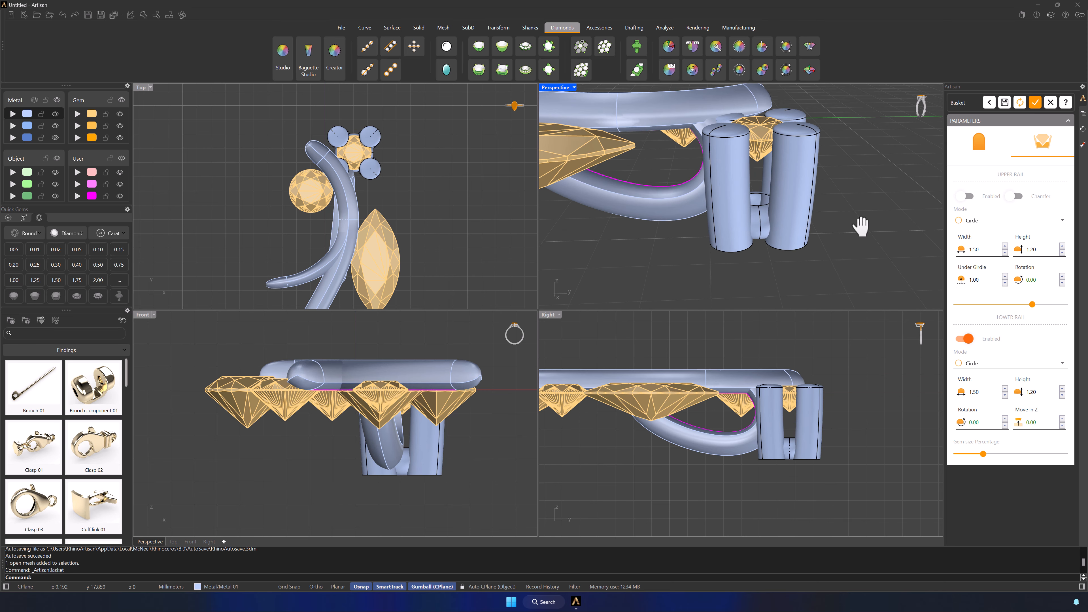
pyautogui.click(1005, 388)
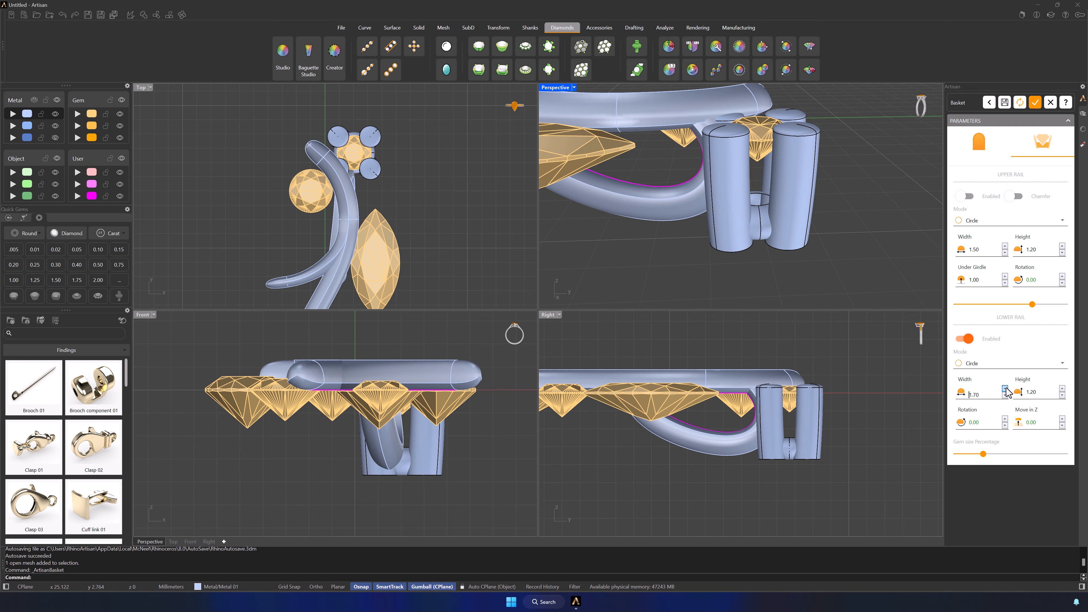
pyautogui.click(1005, 388)
pyautogui.click(1063, 388)
pyautogui.click(1063, 388)
pyautogui.click(1063, 388)
pyautogui.click(1062, 388)
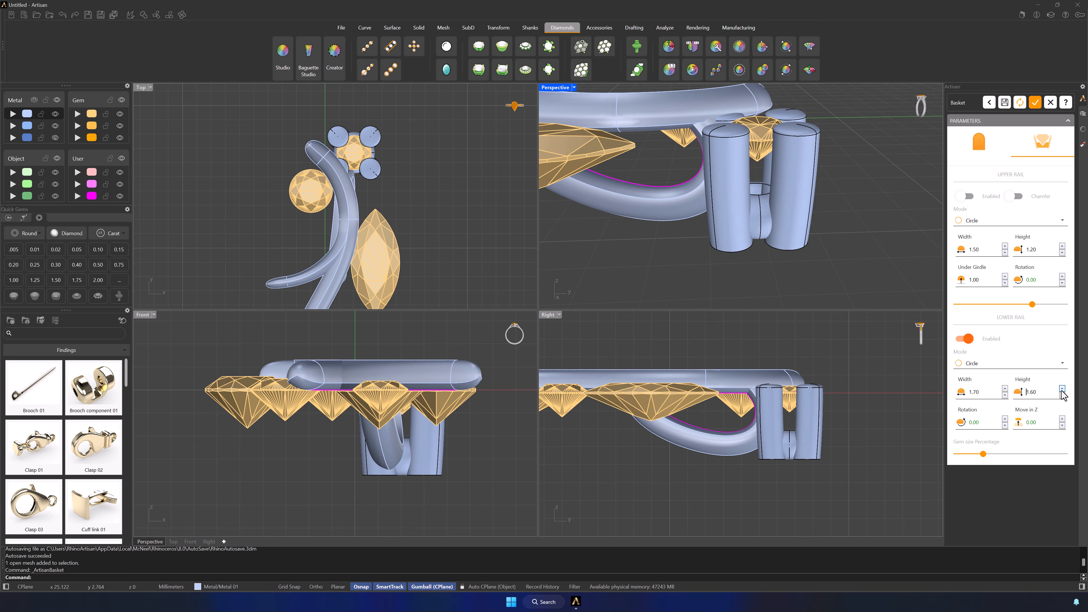
pyautogui.click(1063, 389)
pyautogui.click(1062, 389)
pyautogui.click(1063, 388)
pyautogui.click(1063, 388)
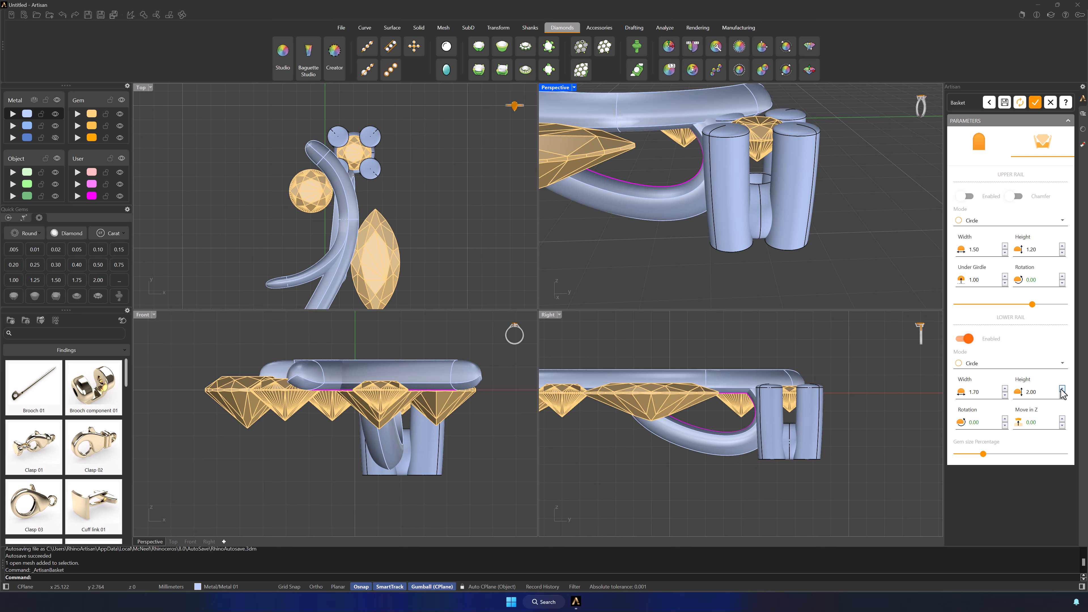
pyautogui.click(1063, 388)
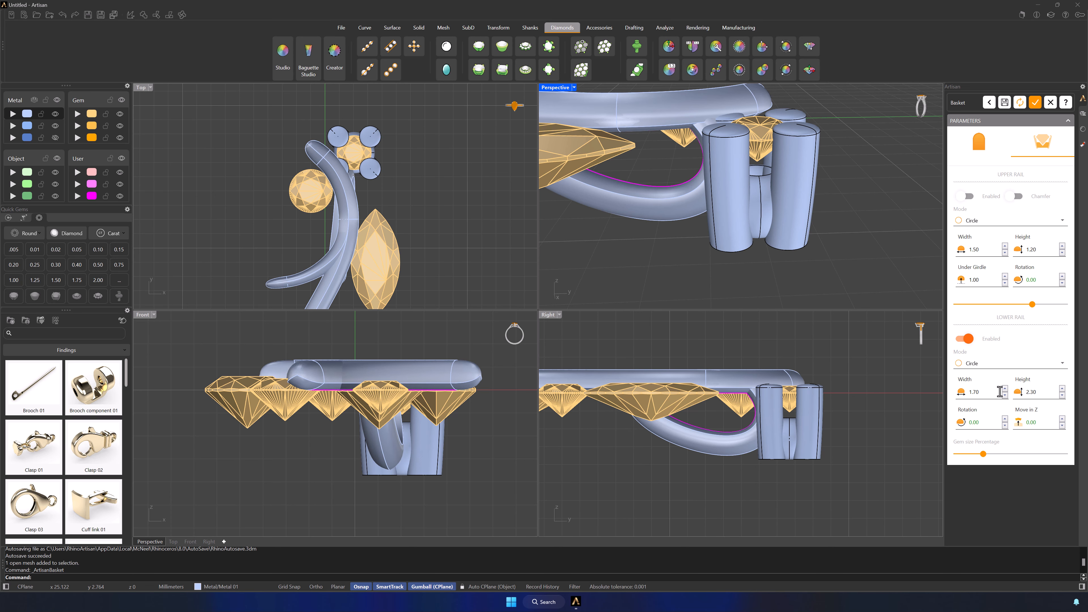
# Set the height of the basket's prongs to 3.30
pyautogui.click(979, 143)
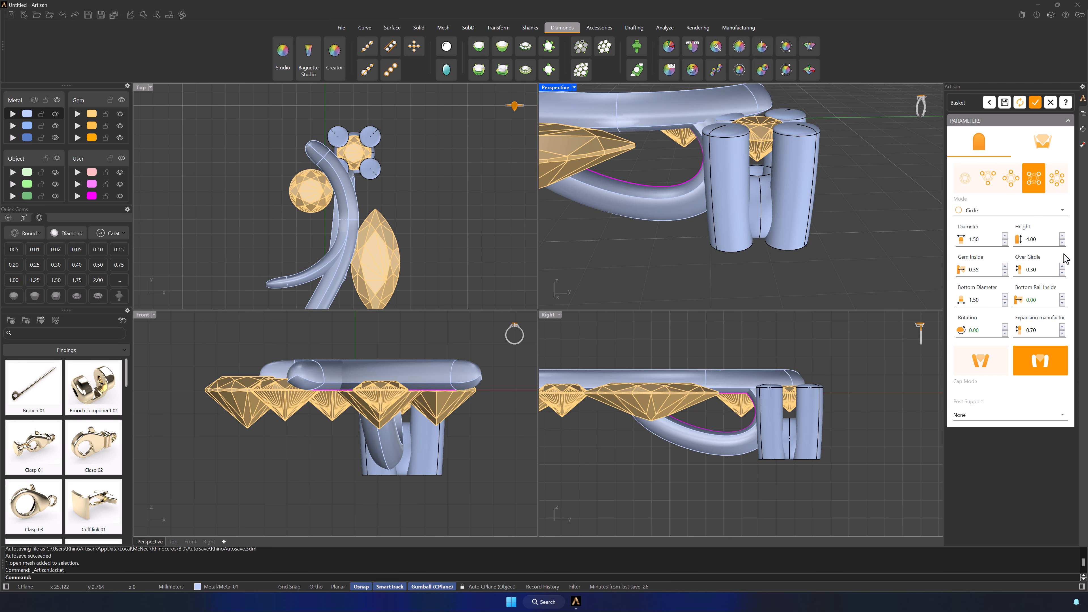
pyautogui.click(1062, 242)
pyautogui.click(1062, 242)
pyautogui.click(1062, 243)
pyautogui.click(1062, 243)
pyautogui.click(1063, 243)
pyautogui.click(1063, 243)
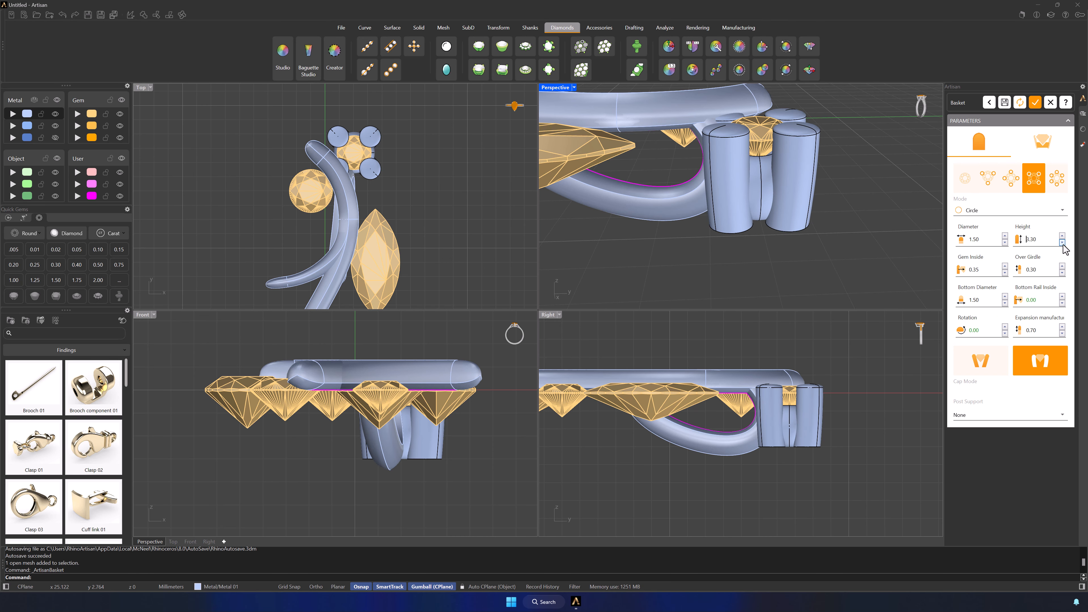
pyautogui.moveTo(885, 212); pyautogui.dragTo(850, 196, button='right')
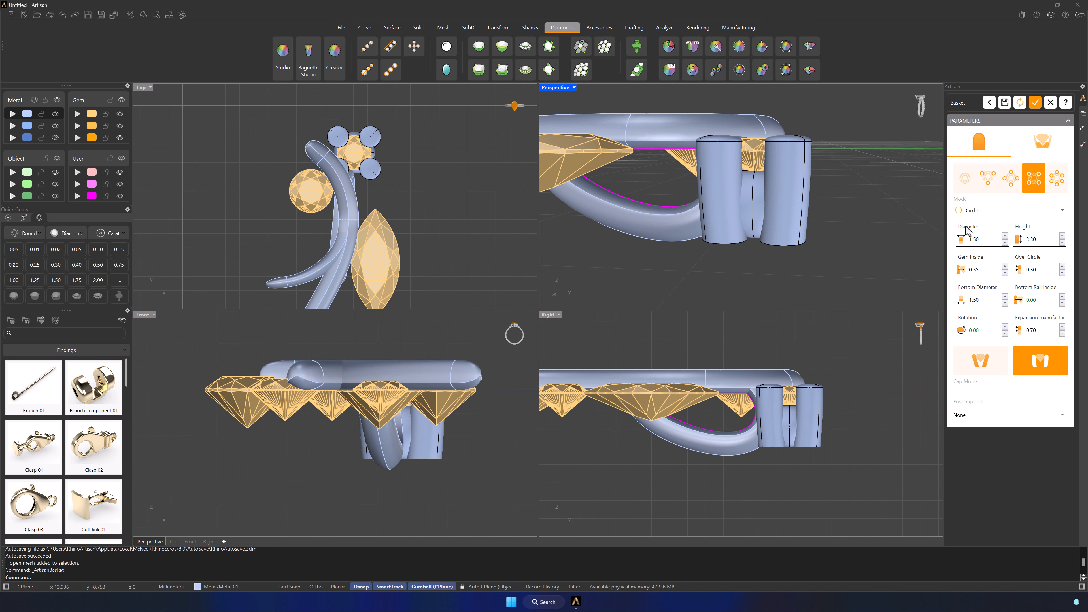
# Set the basket prongs' diameter to 1.10 and their bottom diameter to 0.80
pyautogui.click(1005, 242)
pyautogui.click(1005, 242)
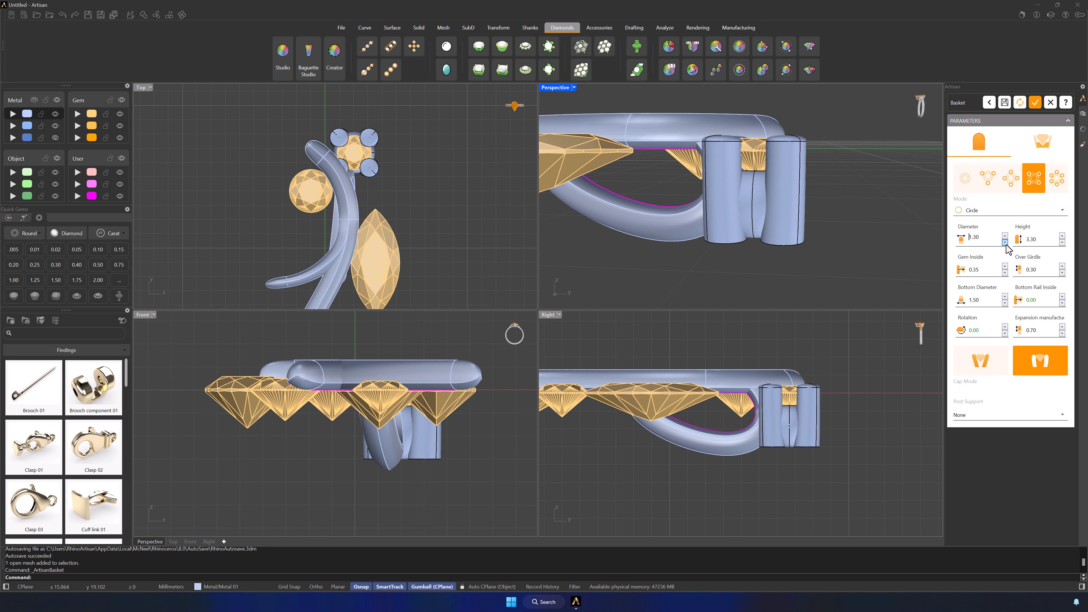
pyautogui.click(1005, 243)
pyautogui.click(1005, 242)
pyautogui.click(1004, 303)
pyautogui.click(1005, 303)
pyautogui.click(1004, 303)
pyautogui.click(1005, 302)
pyautogui.click(1004, 302)
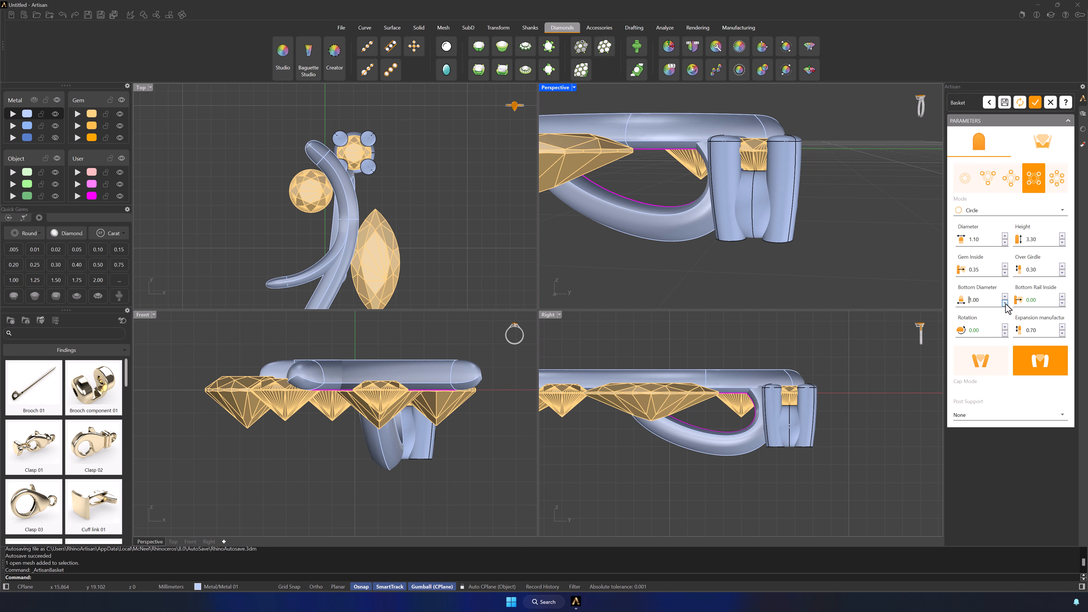
pyautogui.click(1005, 303)
pyautogui.click(1004, 303)
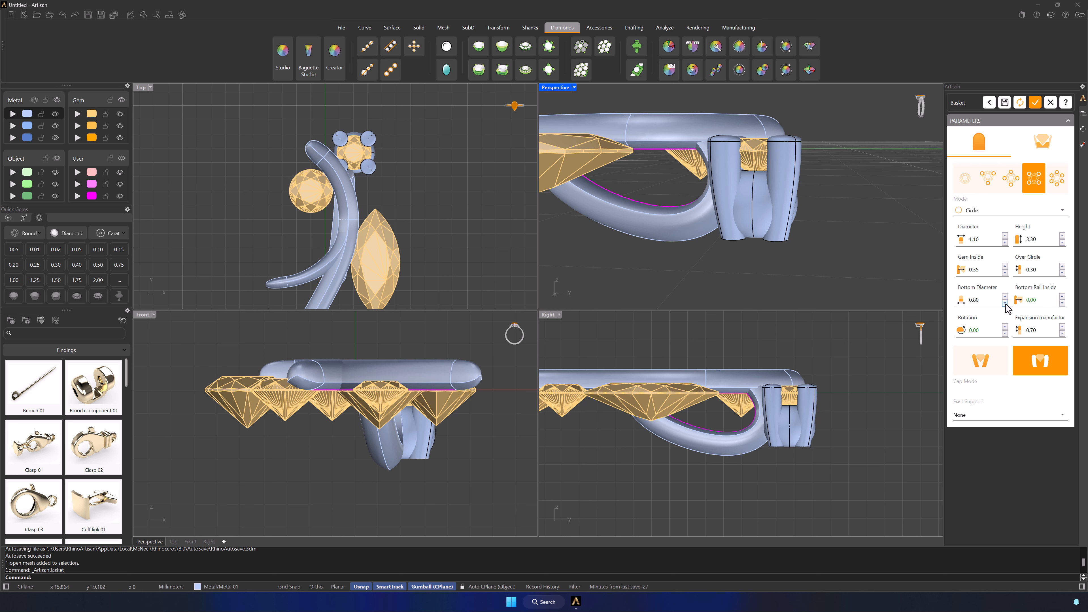
# Set the prongs' Gem Inside value to 0.10 and lower their height to just under 3.00
pyautogui.click(1005, 266)
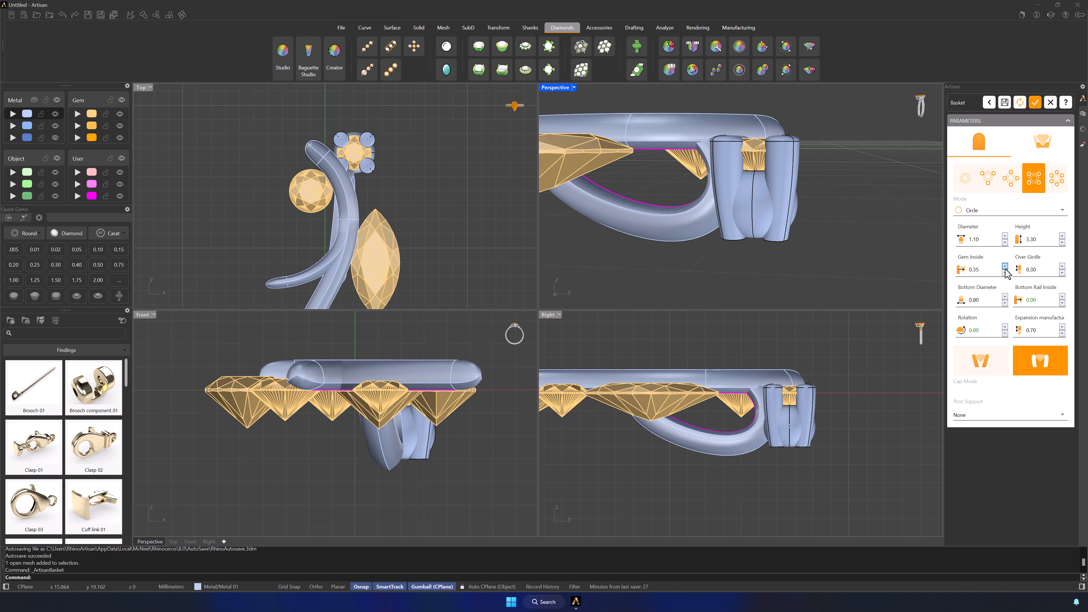
pyautogui.click(1005, 266)
pyautogui.click(1005, 273)
pyautogui.click(1005, 273)
pyautogui.click(1005, 273)
pyautogui.click(1005, 273)
pyautogui.click(1005, 273)
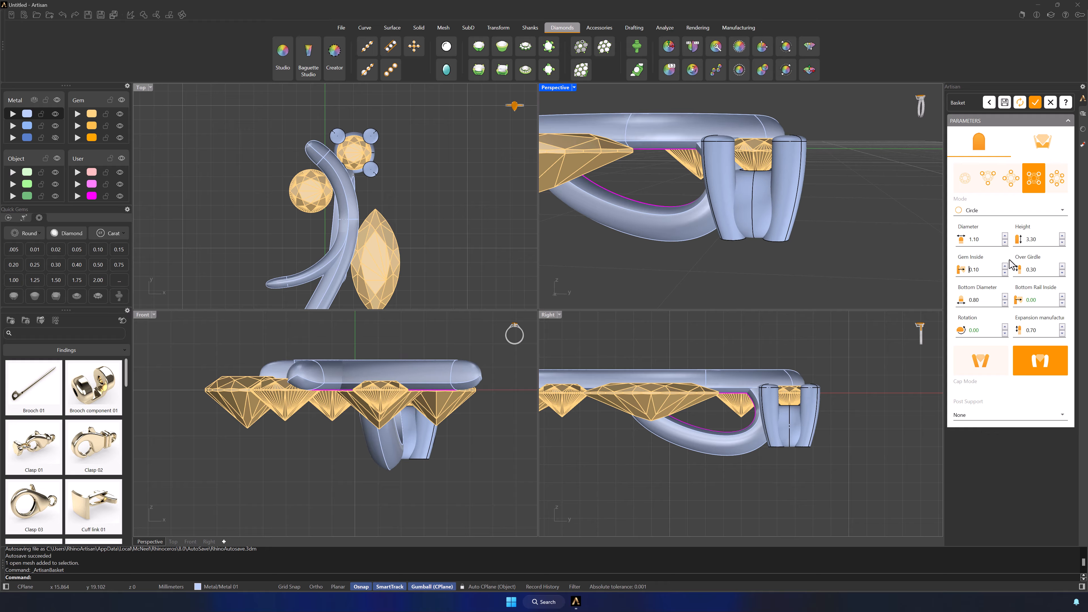
pyautogui.click(1062, 242)
pyautogui.click(1063, 242)
pyautogui.click(1062, 243)
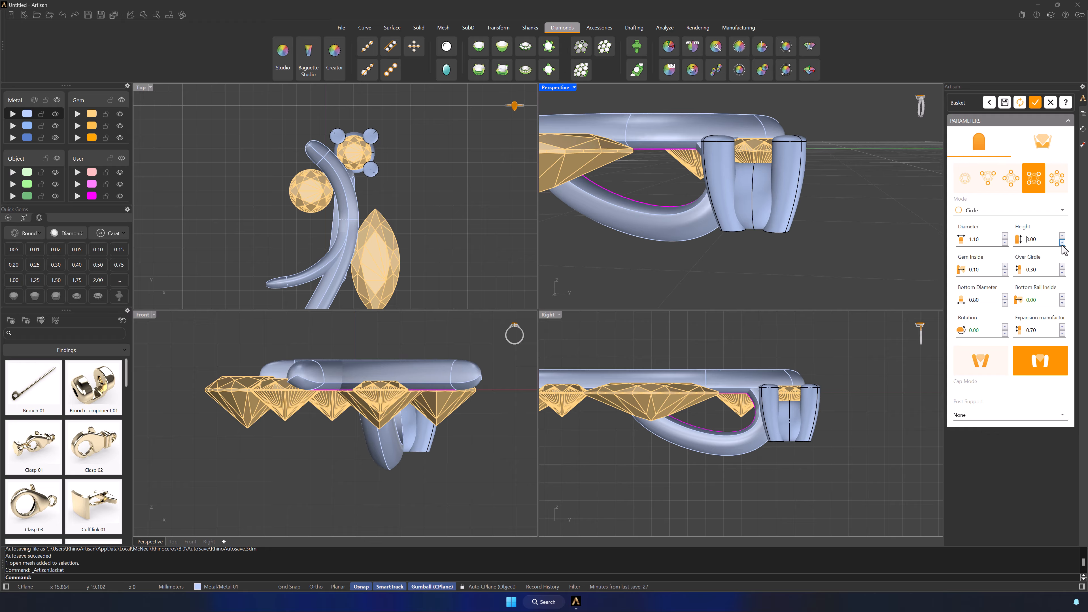
pyautogui.click(1063, 242)
# Set the height of the basket's lower rail to 1.50
pyautogui.click(1043, 141)
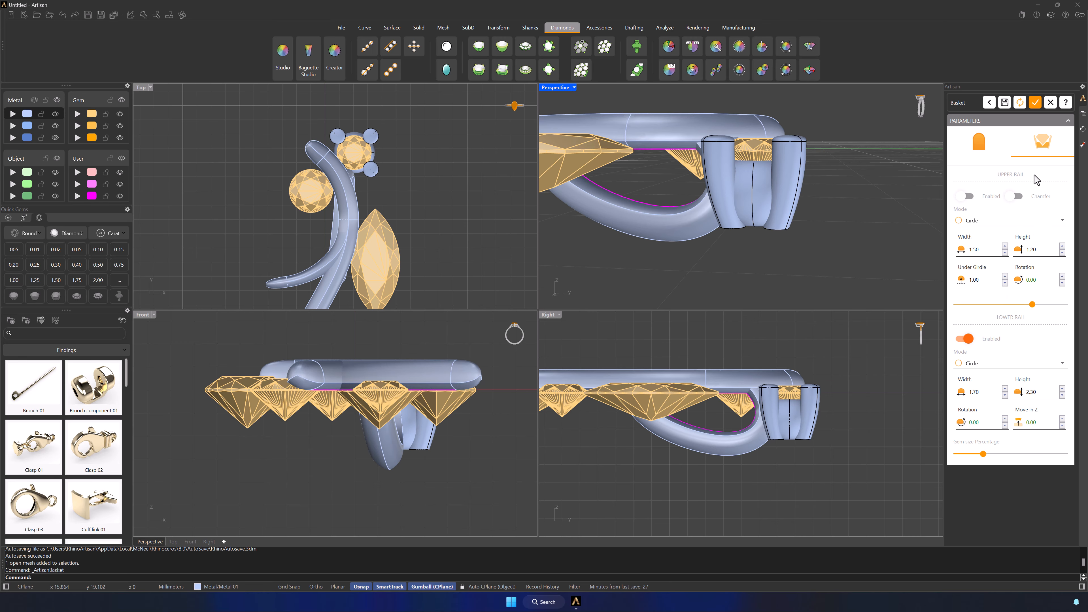
pyautogui.click(1063, 396)
pyautogui.click(1062, 395)
pyautogui.click(1063, 395)
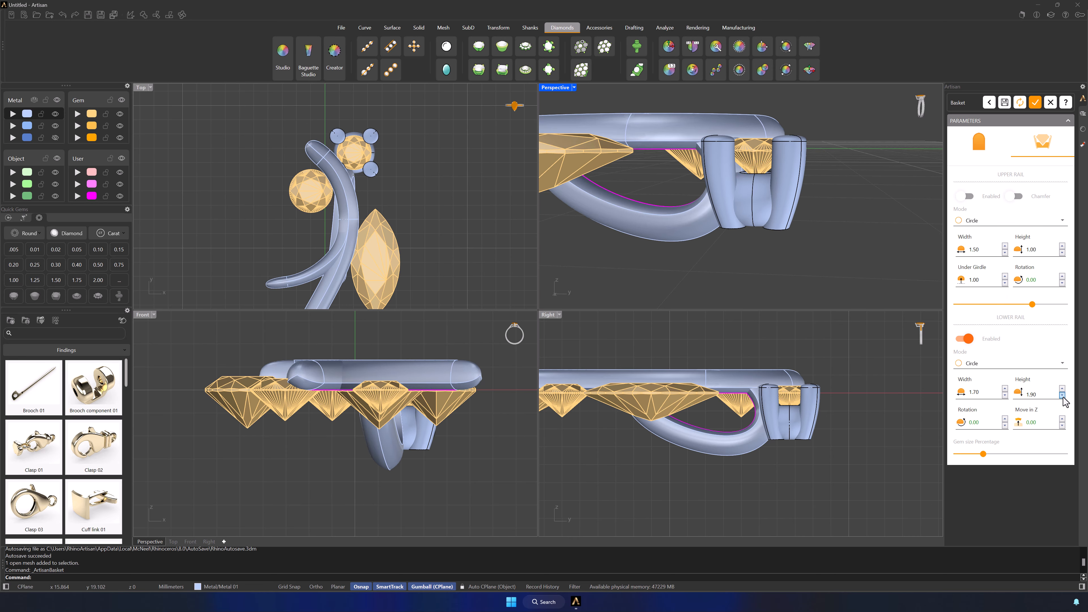
pyautogui.click(1062, 396)
pyautogui.click(1062, 395)
pyautogui.click(1062, 395)
pyautogui.click(1062, 395)
pyautogui.click(1063, 395)
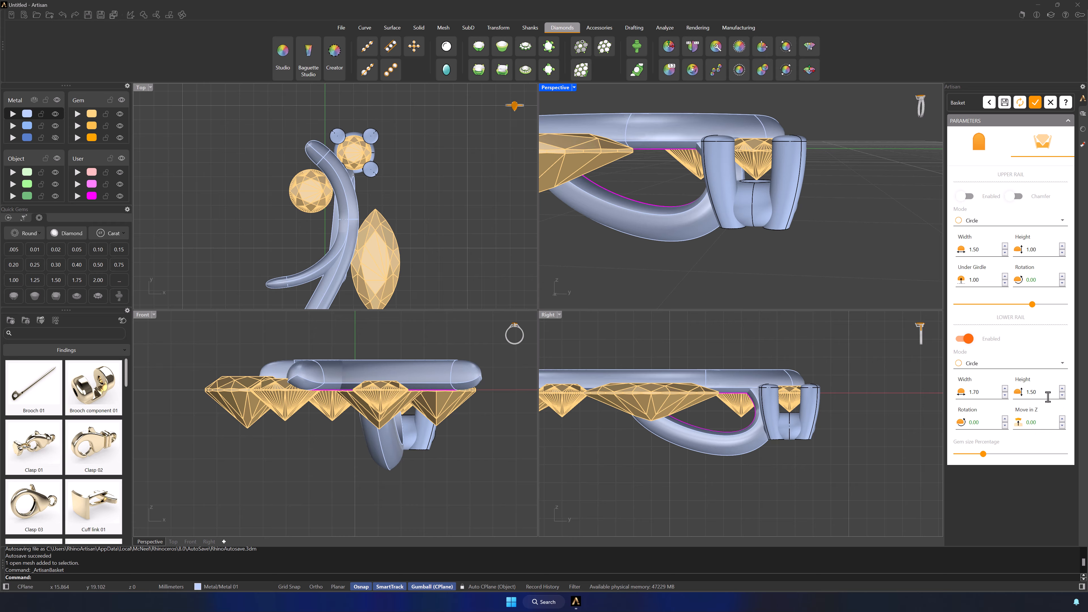
# Reduce the lower rail's width to slightly under 1.40 and accept the basket
pyautogui.click(1004, 395)
pyautogui.click(1005, 395)
pyautogui.click(1005, 396)
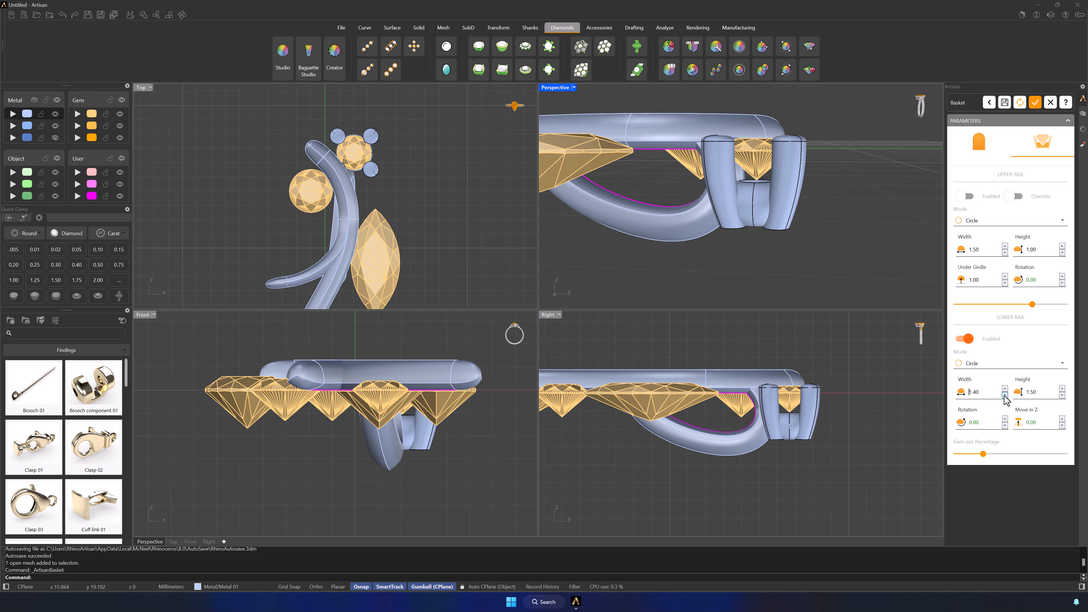
pyautogui.click(1005, 395)
pyautogui.click(1005, 395)
pyautogui.click(1033, 105)
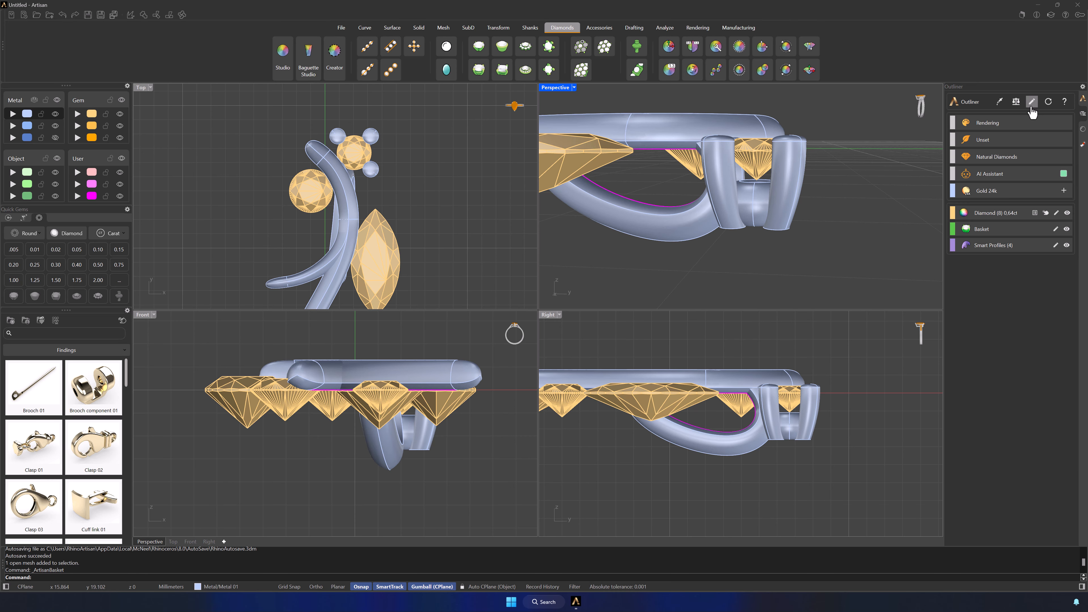
# Select all eight diamonds together with the basket and raise them in the Right view until the basket's base lines up with the branch's underside
pyautogui.moveTo(736, 180); pyautogui.dragTo(832, 169, button='right')
pyautogui.keyDown('shift'); pyautogui.moveTo(834, 215); pyautogui.dragTo(816, 129, button='right'); pyautogui.keyUp('shift')
pyautogui.scroll(-10, 843, 174)
pyautogui.moveTo(815, 129); pyautogui.dragTo(849, 182, button='right')
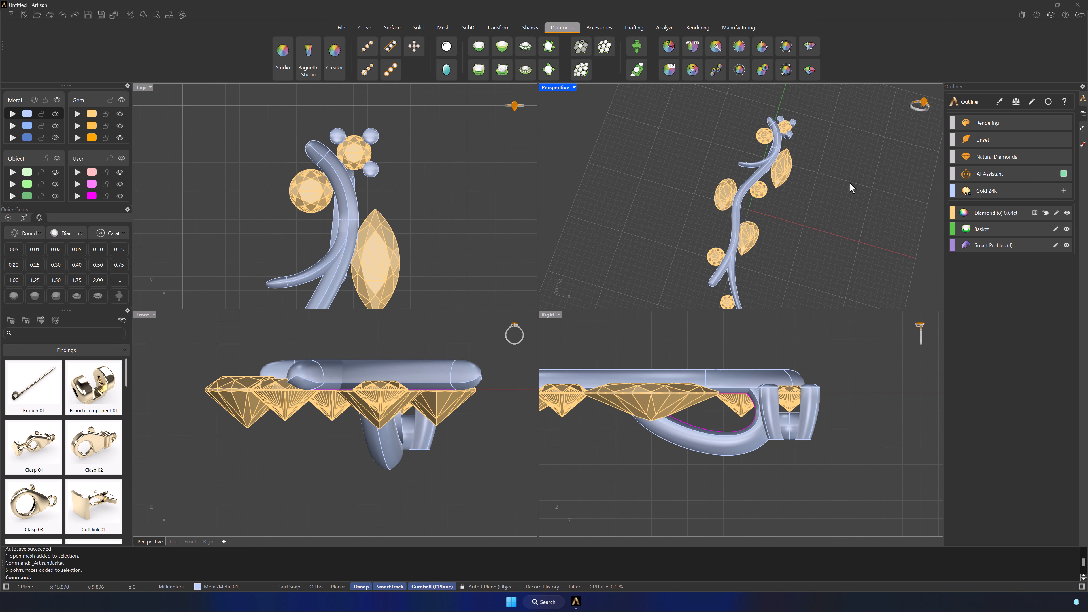
pyautogui.scroll(-6, 797, 401)
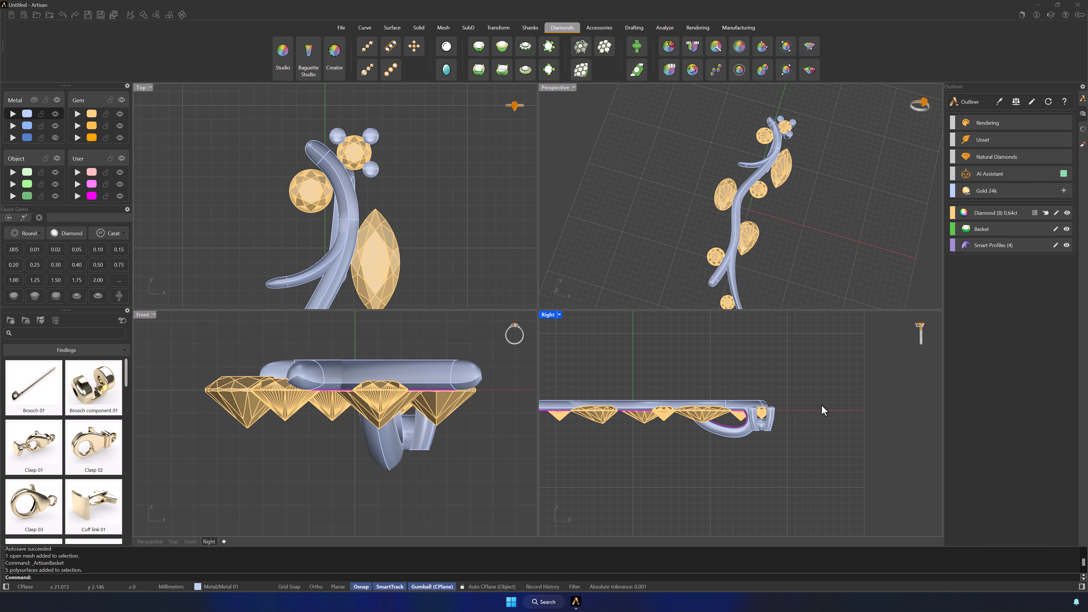
pyautogui.moveTo(822, 408); pyautogui.dragTo(914, 398, button='right')
pyautogui.click(844, 398)
pyautogui.keyDown('shift'); pyautogui.click(823, 401); pyautogui.keyUp('shift')
pyautogui.keyDown('shift'); pyautogui.click(781, 399); pyautogui.keyUp('shift')
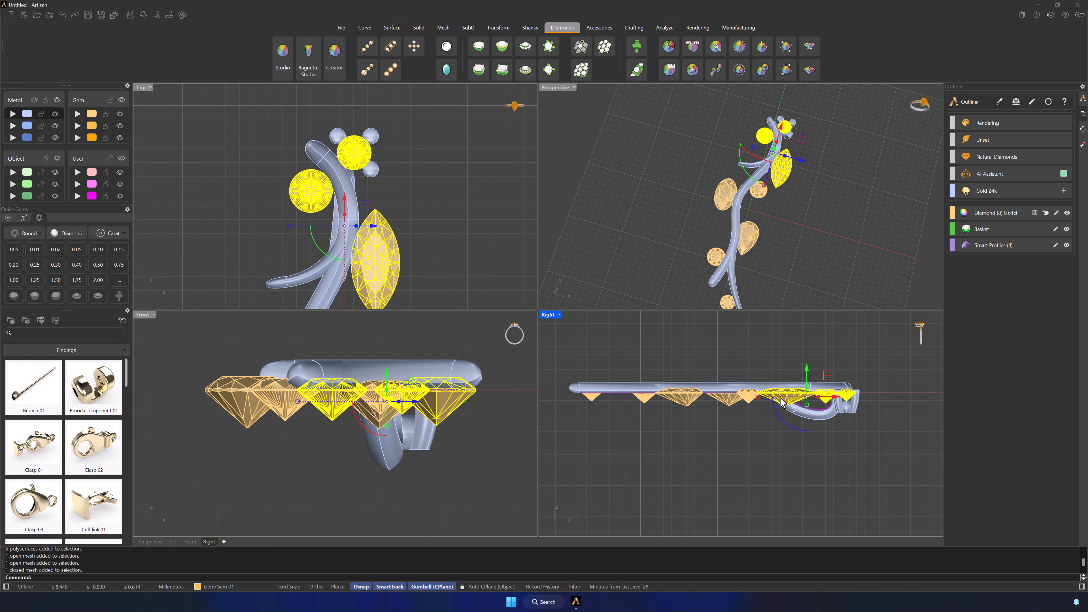
pyautogui.keyDown('shift'); pyautogui.click(747, 398); pyautogui.keyUp('shift')
pyautogui.keyDown('shift'); pyautogui.click(731, 399); pyautogui.keyUp('shift')
pyautogui.keyDown('shift'); pyautogui.click(697, 399); pyautogui.keyUp('shift')
pyautogui.keyDown('shift'); pyautogui.click(642, 398); pyautogui.keyUp('shift')
pyautogui.keyDown('shift'); pyautogui.click(591, 397); pyautogui.keyUp('shift')
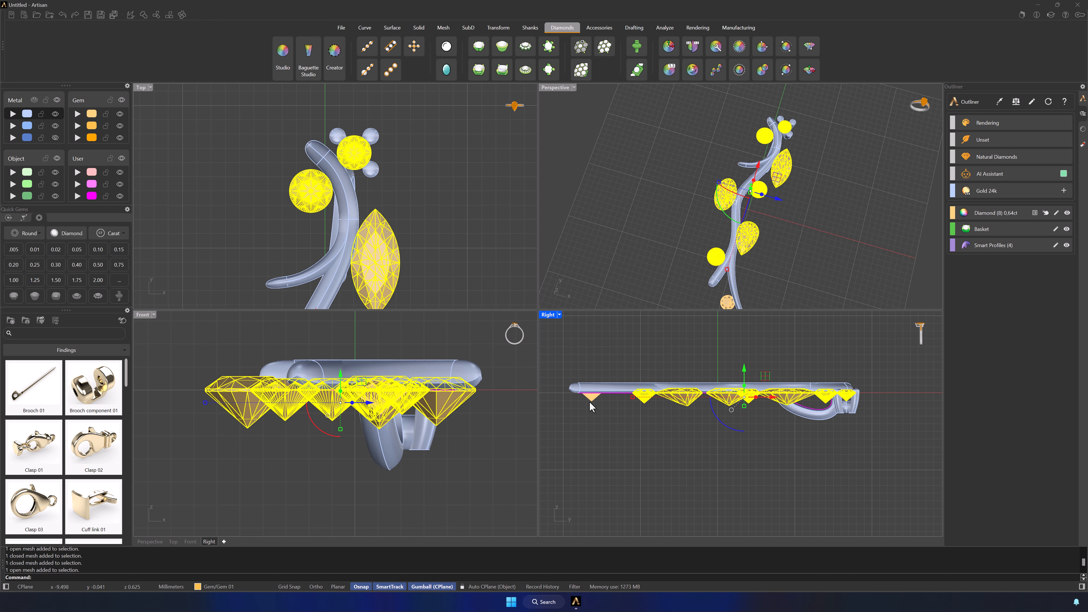
pyautogui.keyDown('shift'); pyautogui.click(843, 410); pyautogui.keyUp('shift')
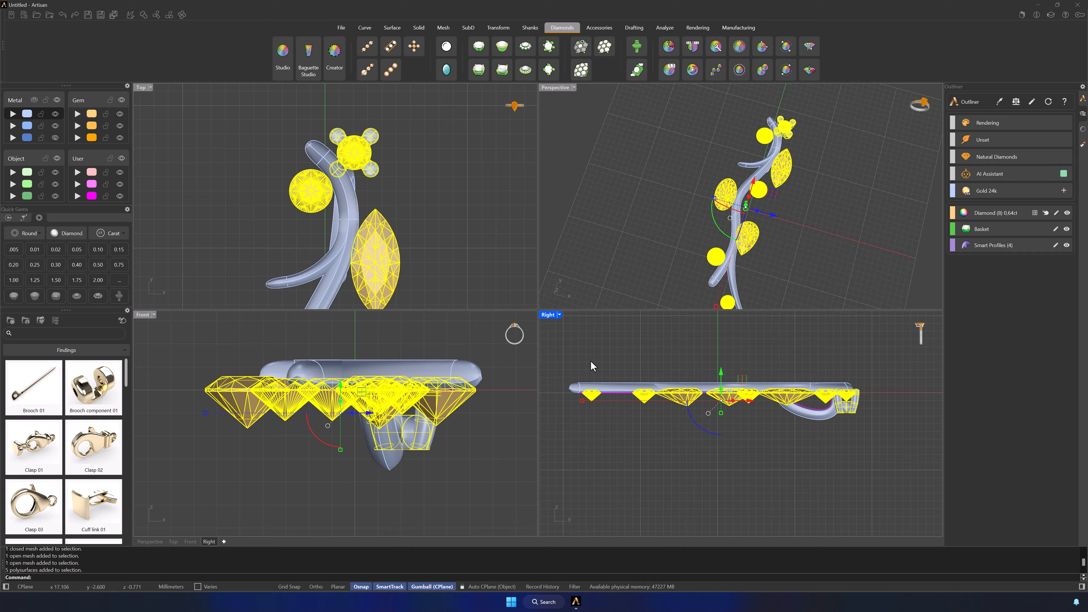
pyautogui.doubleClick(550, 316)
pyautogui.scroll(3, 792, 249)
pyautogui.scroll(-3, 747, 305)
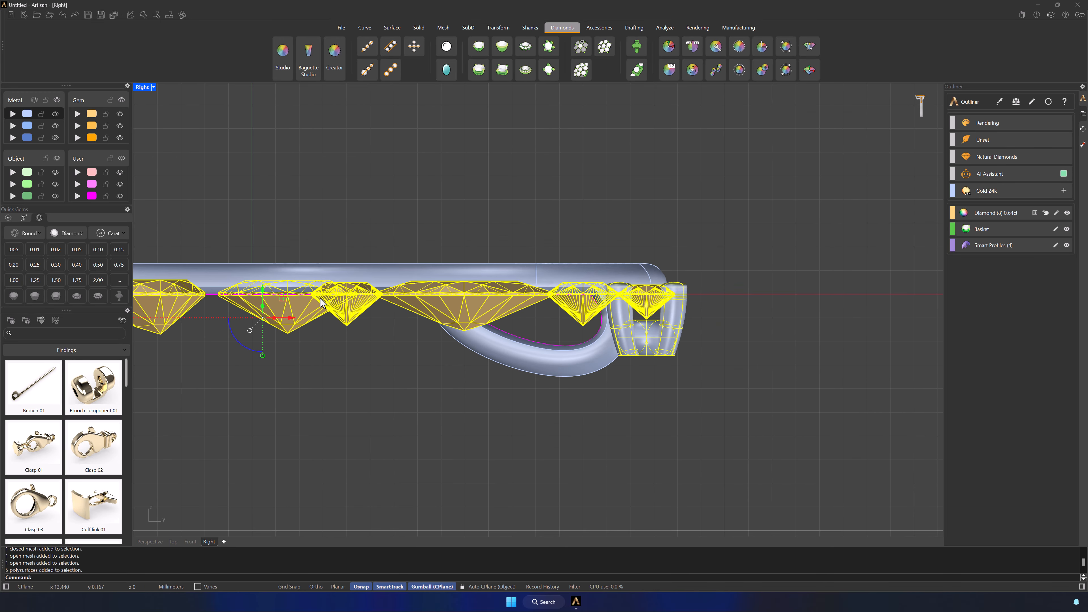
pyautogui.moveTo(258, 298); pyautogui.dragTo(250, 240)
pyautogui.click(759, 283)
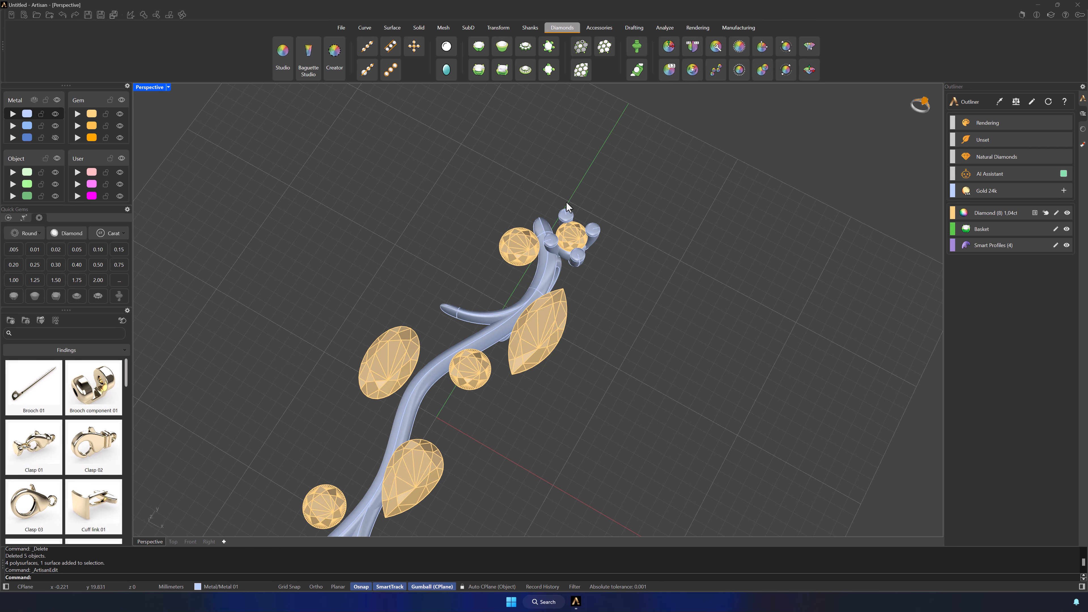
# Apply the finished basket from the upper round diamond to the marquise diamond
pyautogui.moveTo(567, 201)
pyautogui.mouseDown(button='right')
pyautogui.moveTo(710, 238)
pyautogui.moveTo(698, 251)
pyautogui.mouseUp(button='right')
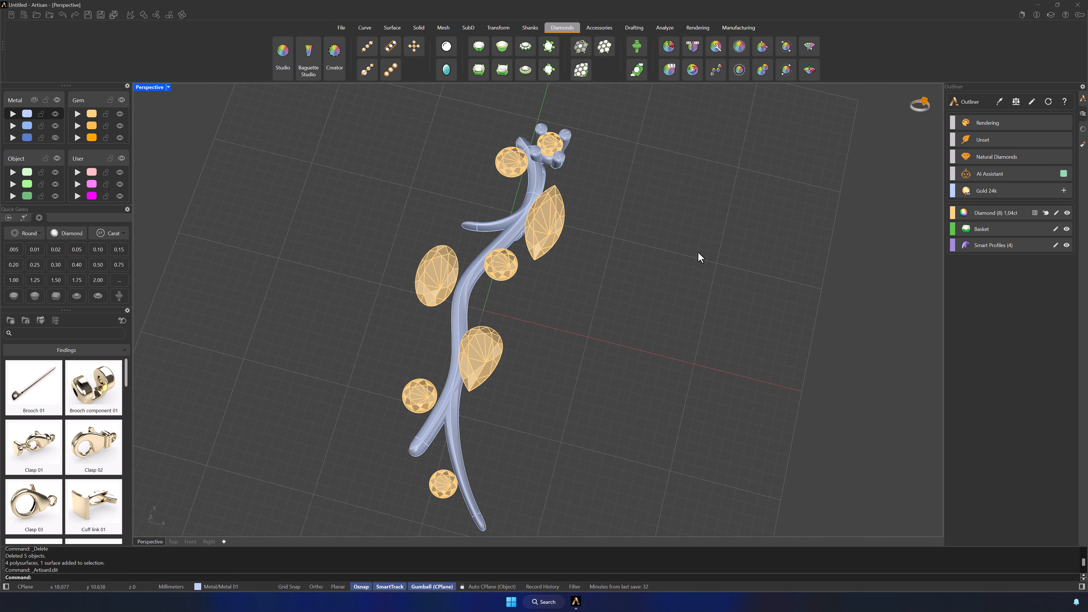
pyautogui.click(995, 104)
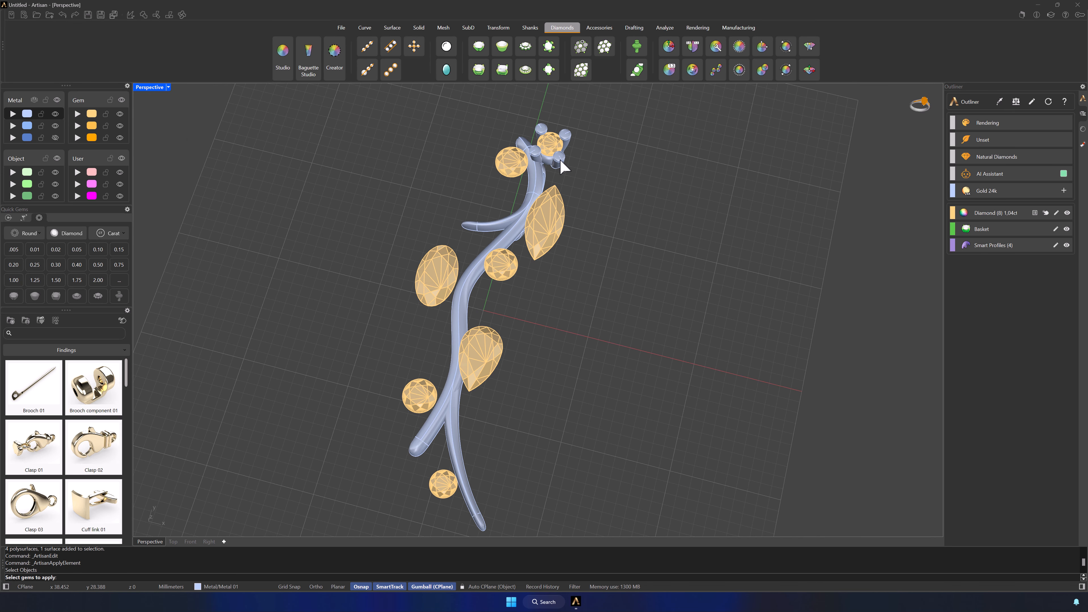
pyautogui.click(553, 213)
pyautogui.press('Return')
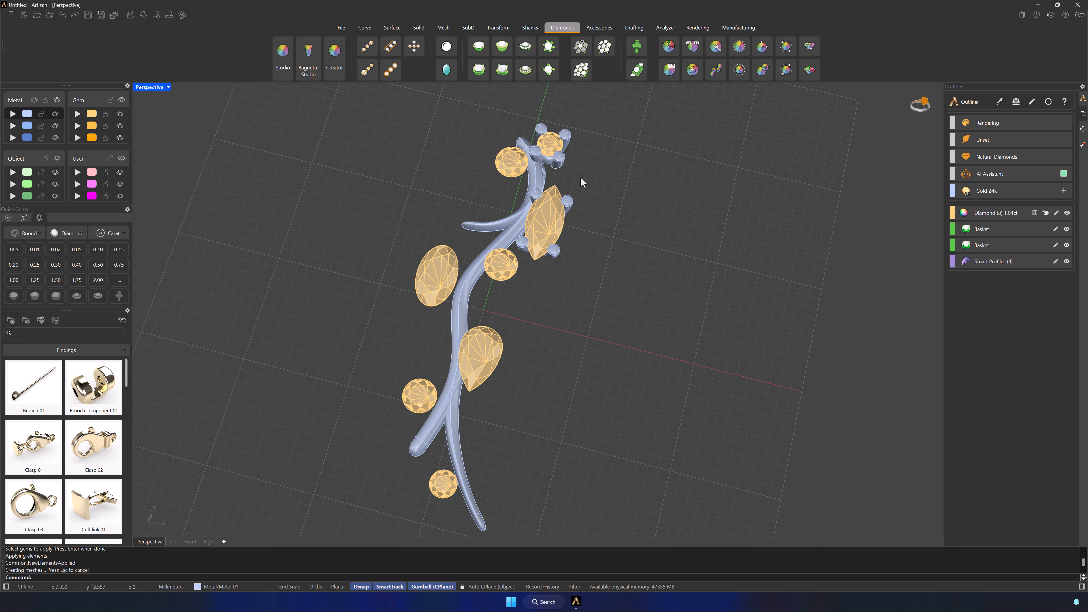
# Apply the same basket to the oval and pear diamonds along the middle of the branch
pyautogui.click(999, 102)
pyautogui.click(558, 159)
pyautogui.click(444, 269)
pyautogui.click(483, 353)
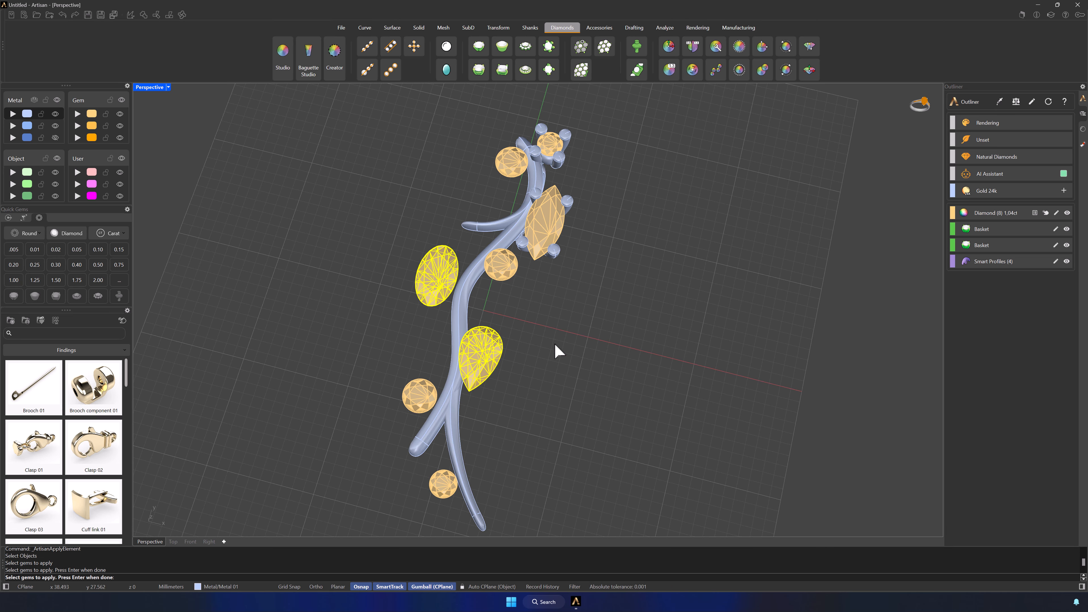
pyautogui.press('Return')
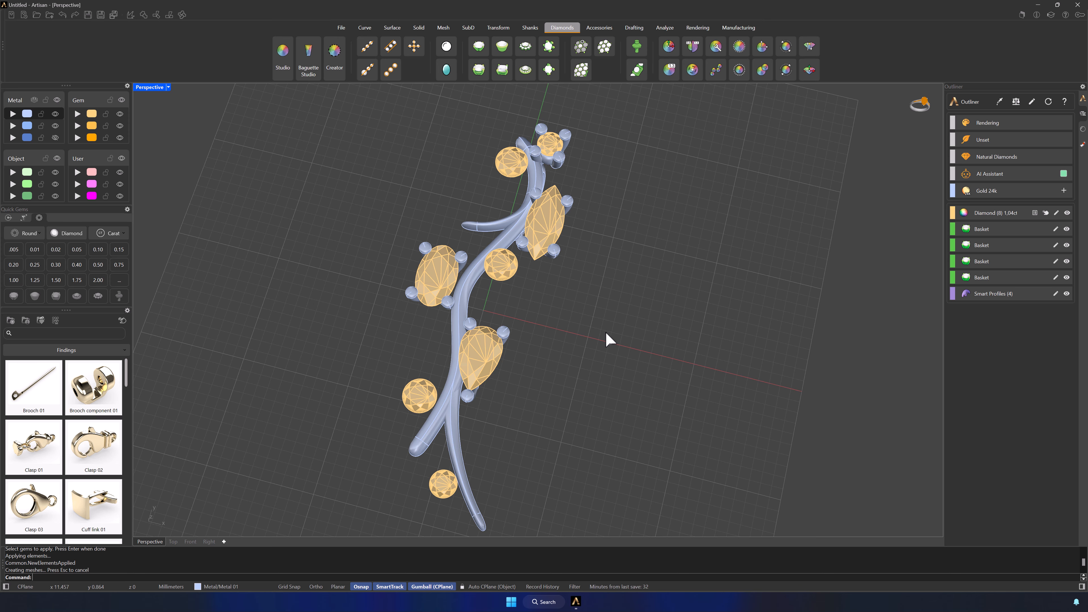
# Apply the basket to the lowest round diamond, beside the thin lower prong of the branch
pyautogui.click(1000, 102)
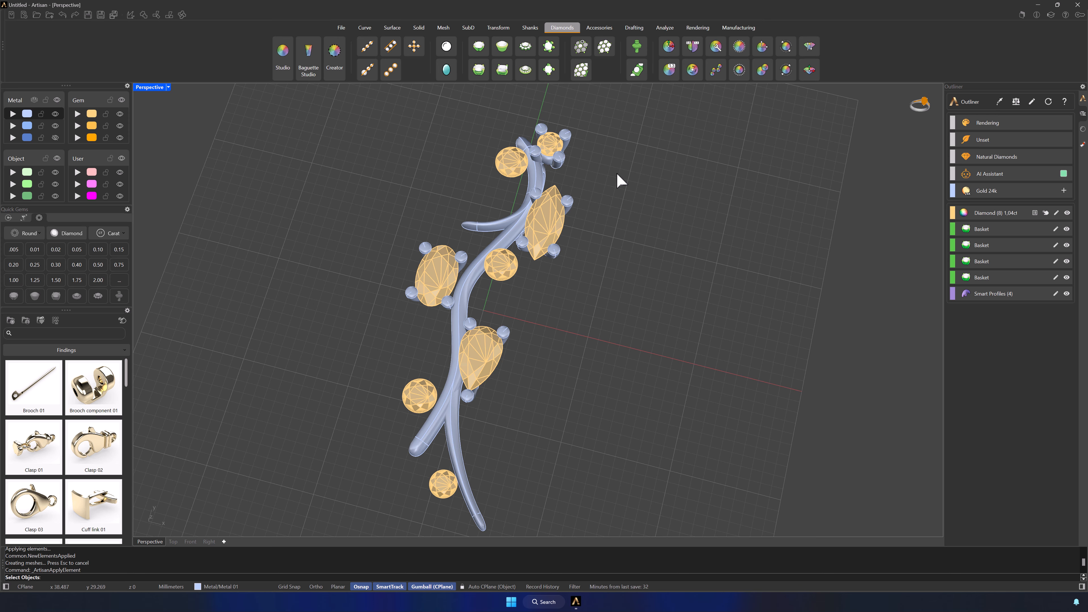
pyautogui.click(558, 159)
pyautogui.click(446, 489)
pyautogui.press('Return')
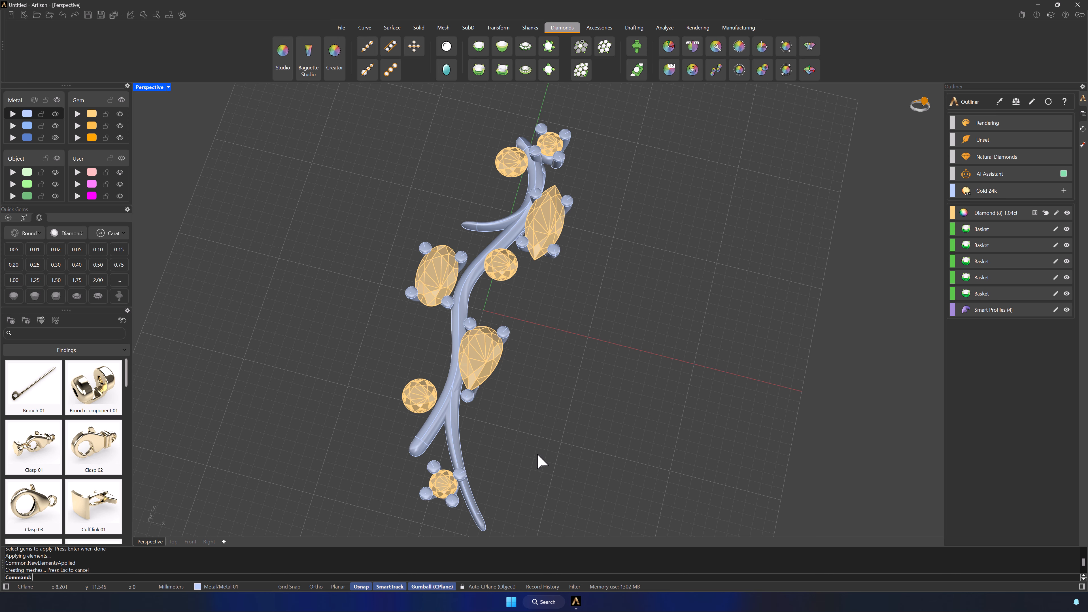
# In the Top view, rotate the uppermost round diamond and its basket about 40° clockwise and nudge them closer to the branch tip
pyautogui.moveTo(609, 405); pyautogui.dragTo(672, 395, button='middle')
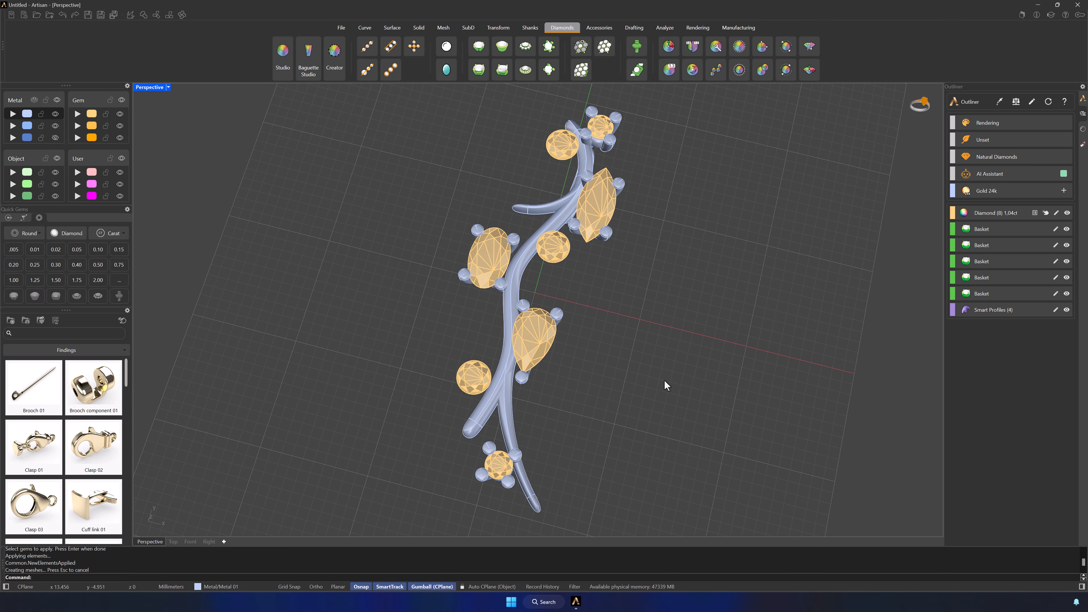
pyautogui.doubleClick(151, 85)
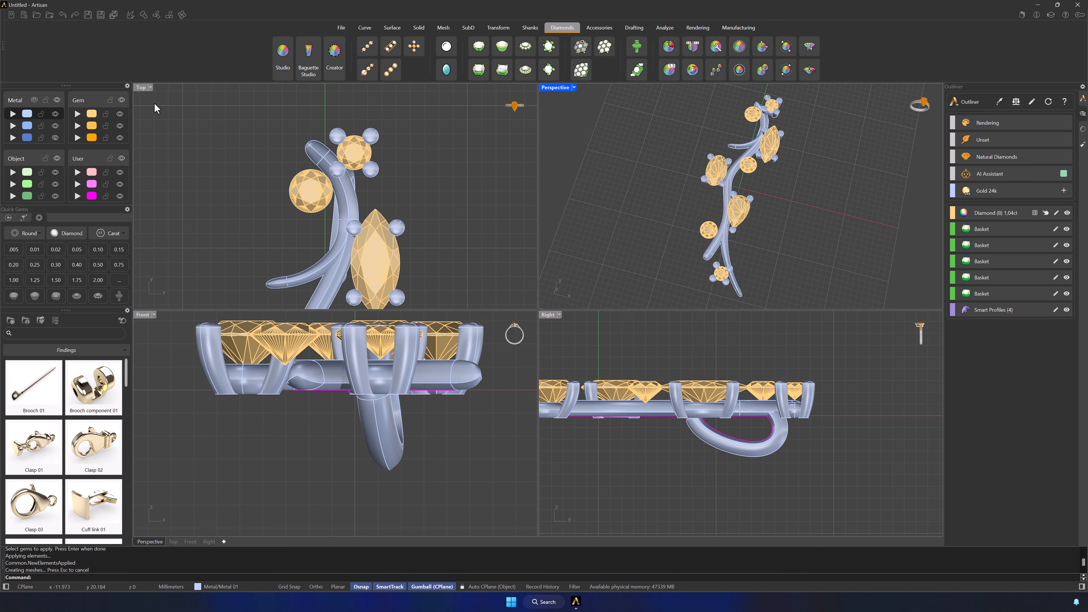
pyautogui.doubleClick(142, 86)
pyautogui.scroll(-2, 639, 360)
pyautogui.moveTo(682, 397); pyautogui.dragTo(678, 255, button='right')
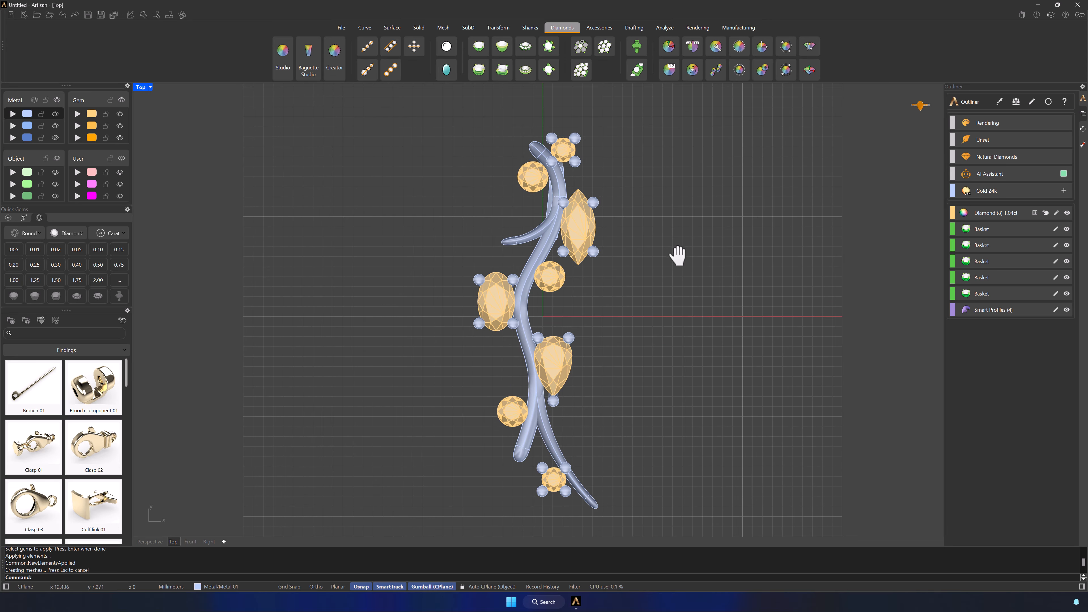
pyautogui.scroll(2, 664, 246)
pyautogui.moveTo(680, 294); pyautogui.dragTo(679, 270, button='right')
pyautogui.click(541, 111)
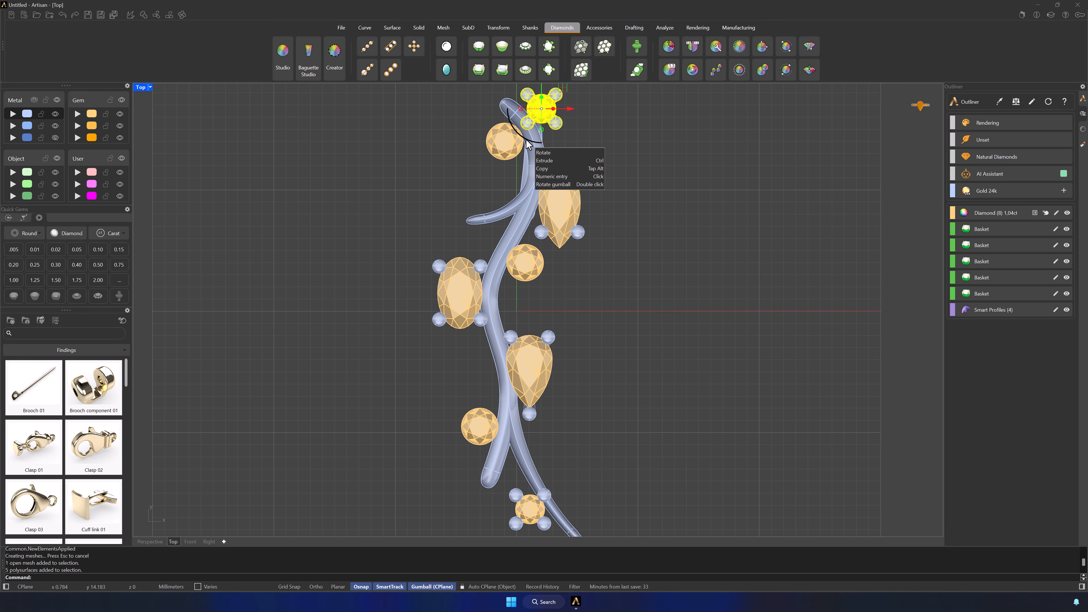
pyautogui.moveTo(526, 140); pyautogui.dragTo(514, 132)
pyautogui.moveTo(634, 131); pyautogui.dragTo(631, 153, button='right')
pyautogui.moveTo(570, 117); pyautogui.dragTo(572, 111)
pyautogui.moveTo(518, 151); pyautogui.dragTo(512, 148)
pyautogui.moveTo(558, 100); pyautogui.dragTo(552, 104)
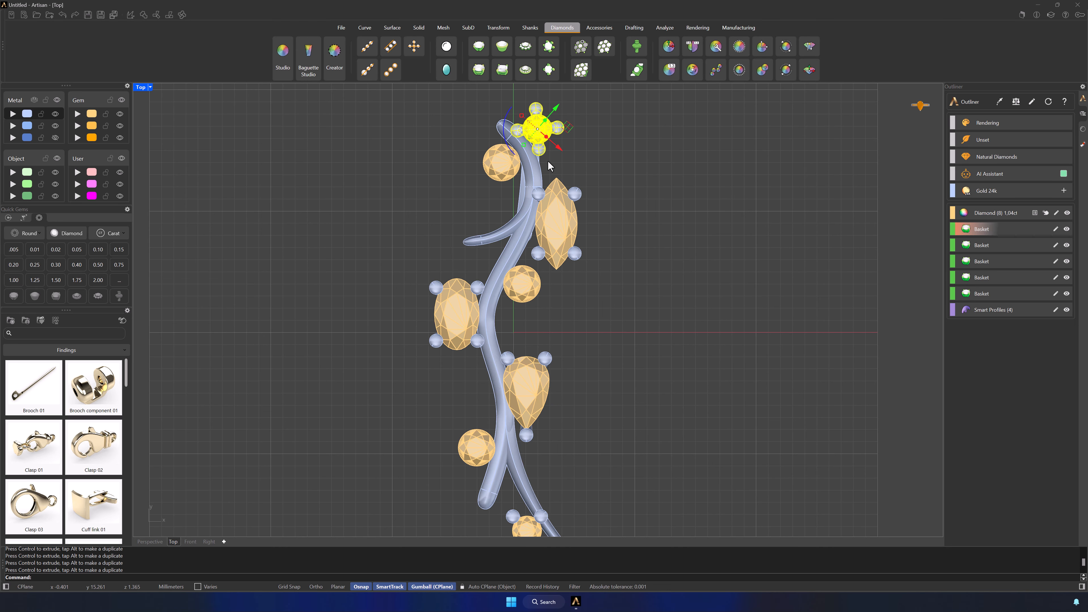
pyautogui.click(598, 155)
# Rotate the marquise diamond and its basket about 16° clockwise and nudge them slightly closer to the branch
pyautogui.click(580, 197)
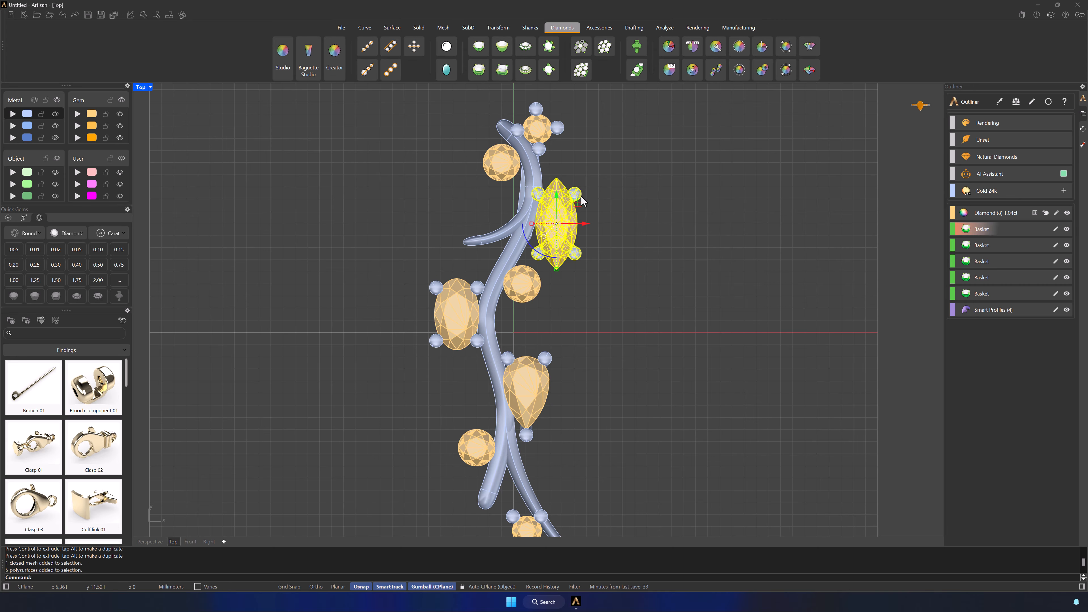
pyautogui.moveTo(542, 251); pyautogui.dragTo(530, 253)
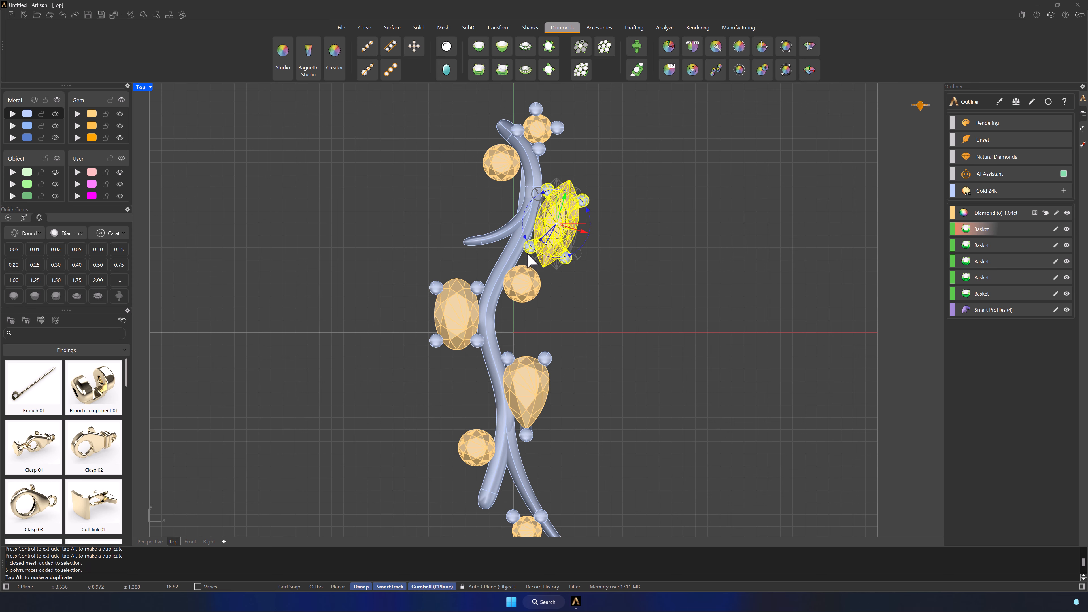
pyautogui.click(620, 268)
pyautogui.click(569, 252)
pyautogui.keyDown('shift'); pyautogui.click(549, 217); pyautogui.keyUp('shift')
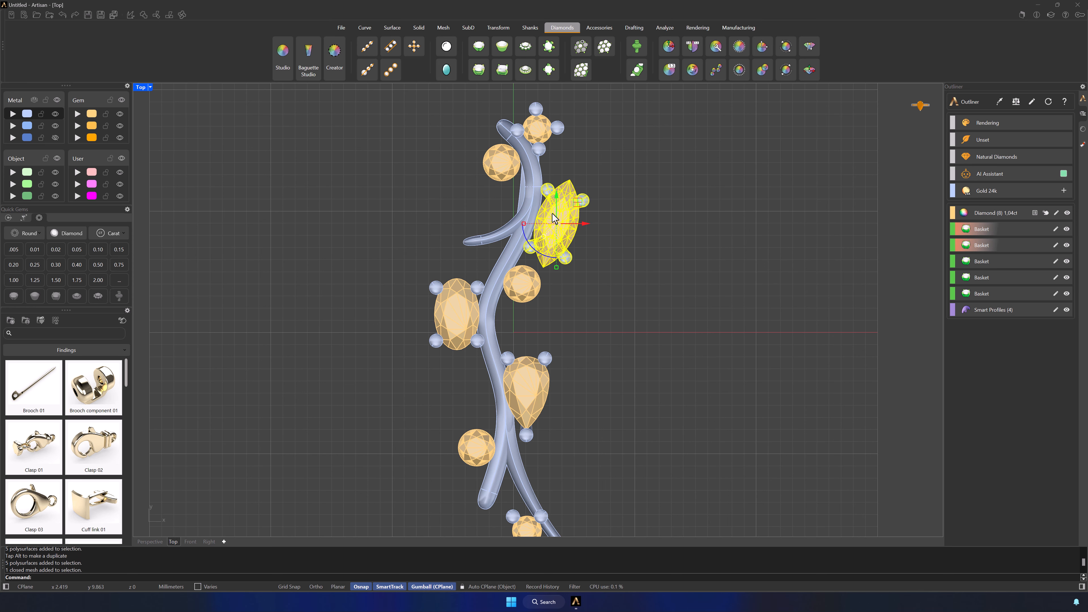
pyautogui.moveTo(582, 228); pyautogui.dragTo(579, 228)
pyautogui.click(637, 290)
# Rotate the oval diamond and its basket slightly clockwise and move them up along the branch by about 0.8 mm
pyautogui.moveTo(638, 292); pyautogui.dragTo(684, 246, button='right')
pyautogui.click(522, 243)
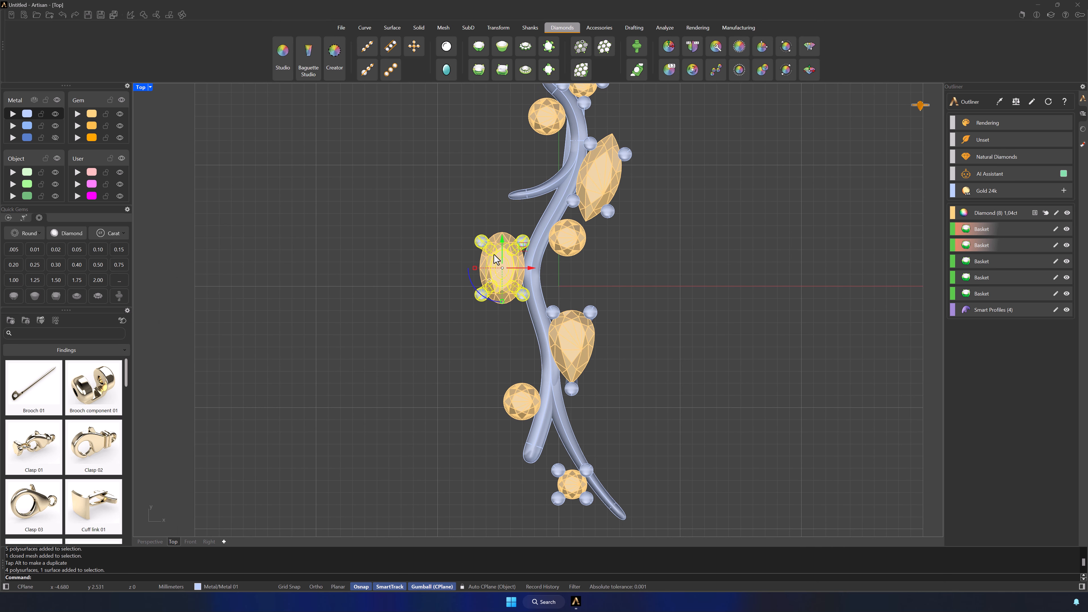
pyautogui.keyDown('shift'); pyautogui.click(494, 257); pyautogui.keyUp('shift')
pyautogui.moveTo(474, 281)
pyautogui.mouseDown()
pyautogui.moveTo(483, 296)
pyautogui.moveTo(483, 286)
pyautogui.mouseUp()
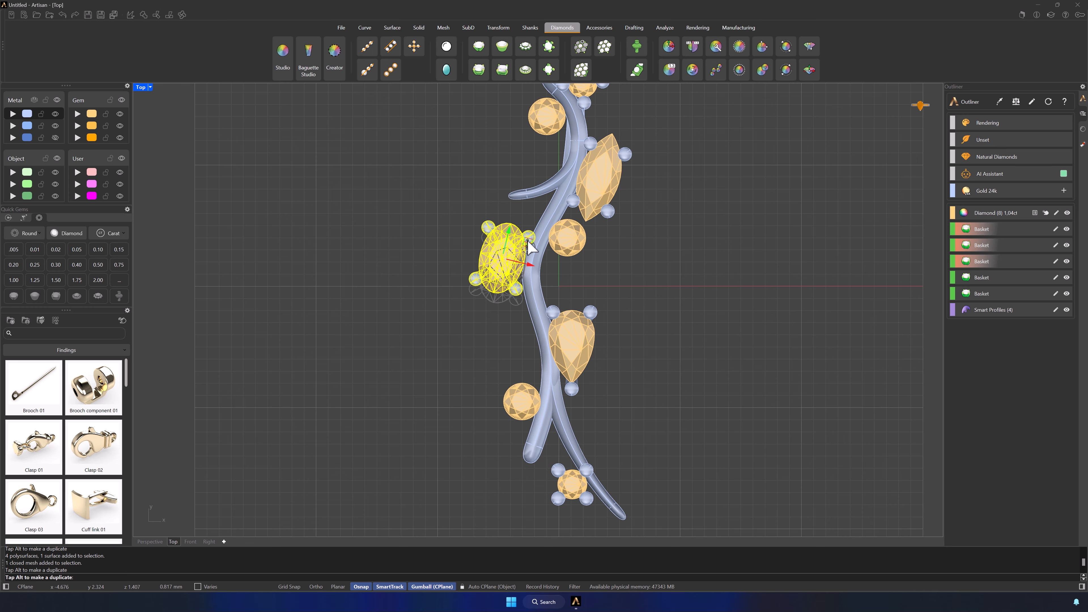
pyautogui.click(605, 285)
# Rotate the pear diamond and its basket slightly clockwise to follow the curve of the branch
pyautogui.click(579, 332)
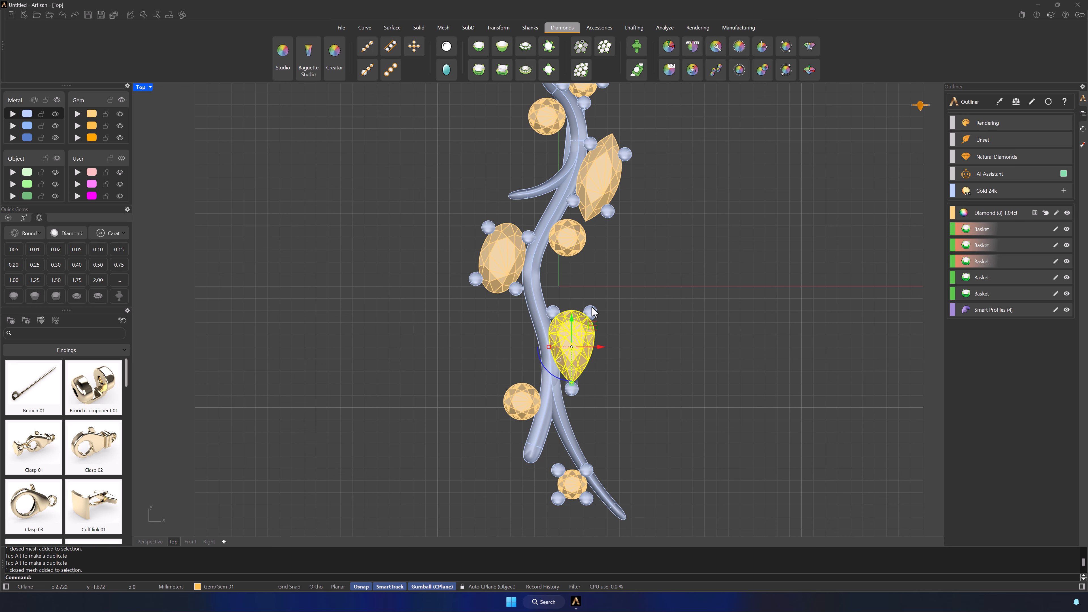
pyautogui.keyDown('shift'); pyautogui.click(592, 308); pyautogui.keyUp('shift')
pyautogui.moveTo(556, 380); pyautogui.dragTo(587, 352)
pyautogui.click(666, 387)
# Nudge the lowest round diamond and its basket about 0.3 mm down the branch, and update all the moved basket settings
pyautogui.moveTo(670, 387); pyautogui.dragTo(666, 354, button='right')
pyautogui.click(577, 404)
pyautogui.keyDown('shift'); pyautogui.click(562, 415); pyautogui.keyUp('shift')
pyautogui.moveTo(586, 399); pyautogui.dragTo(584, 402)
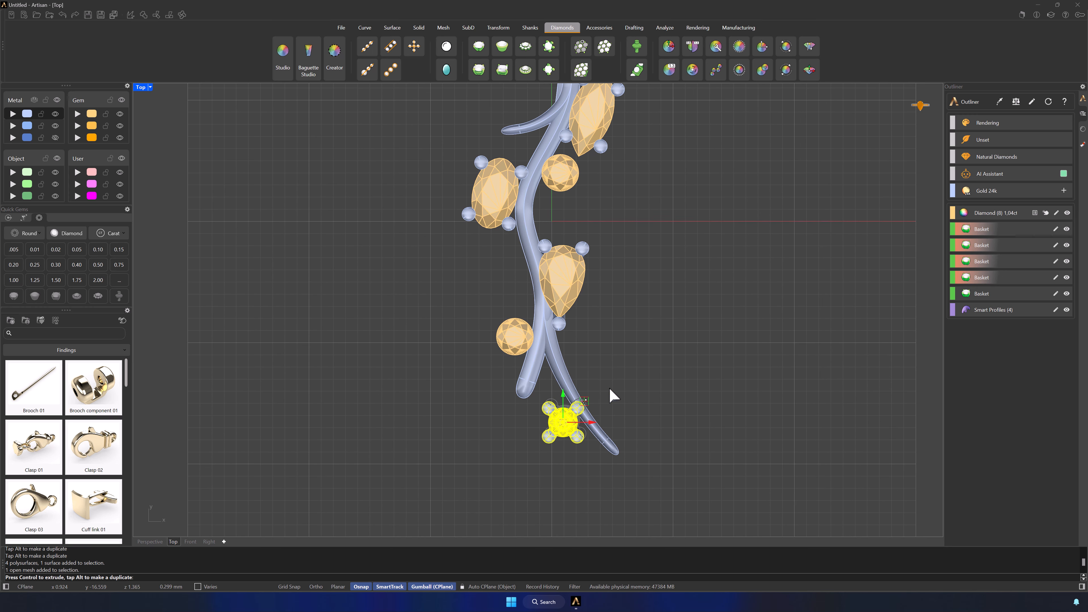
pyautogui.click(843, 259)
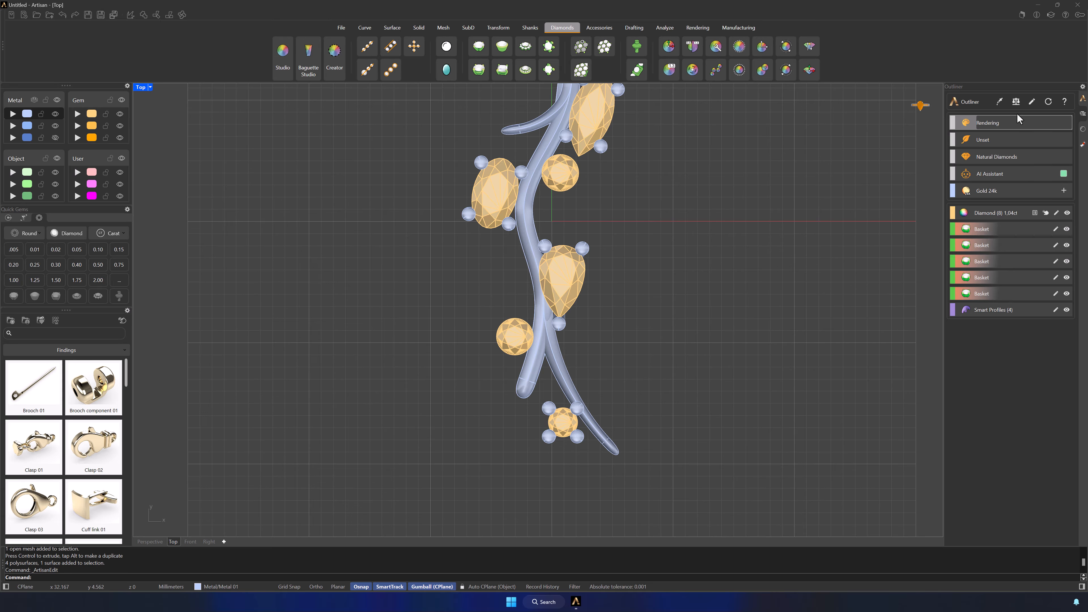
pyautogui.click(1049, 101)
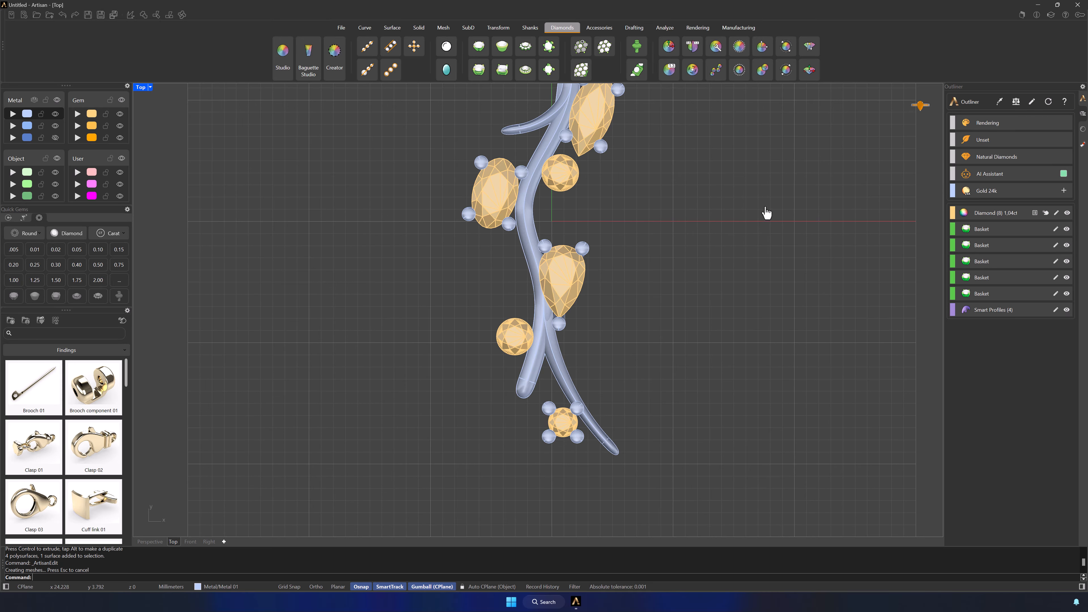
# Start a bezel setting on the round diamond beside the branch tip and open its parameters for editing
pyautogui.scroll(-2, 704, 226)
pyautogui.moveTo(704, 226); pyautogui.dragTo(688, 272, button='right')
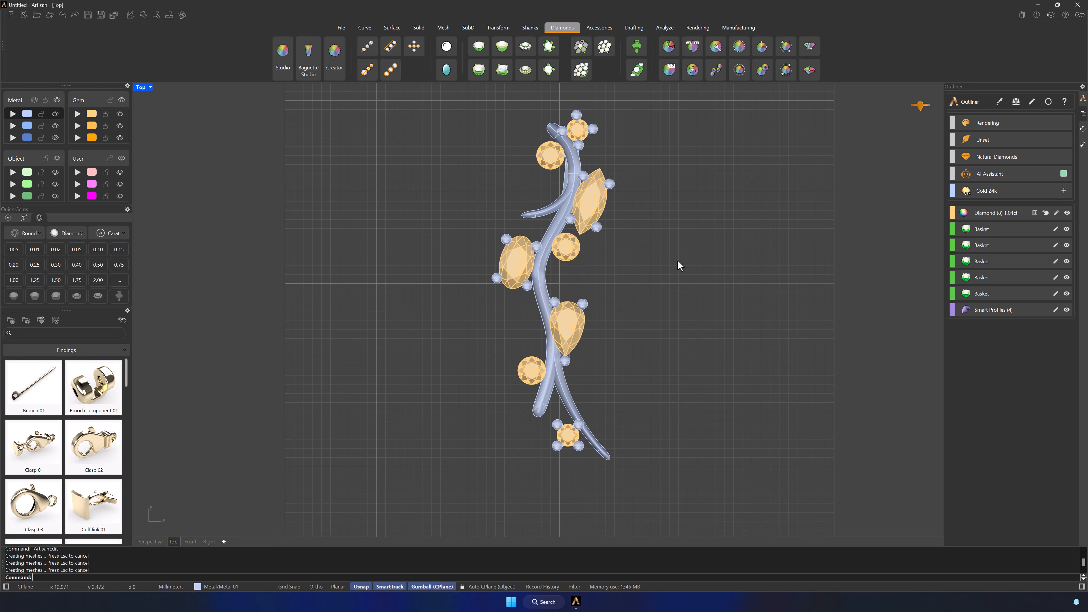
pyautogui.scroll(1, 675, 253)
pyautogui.click(533, 145)
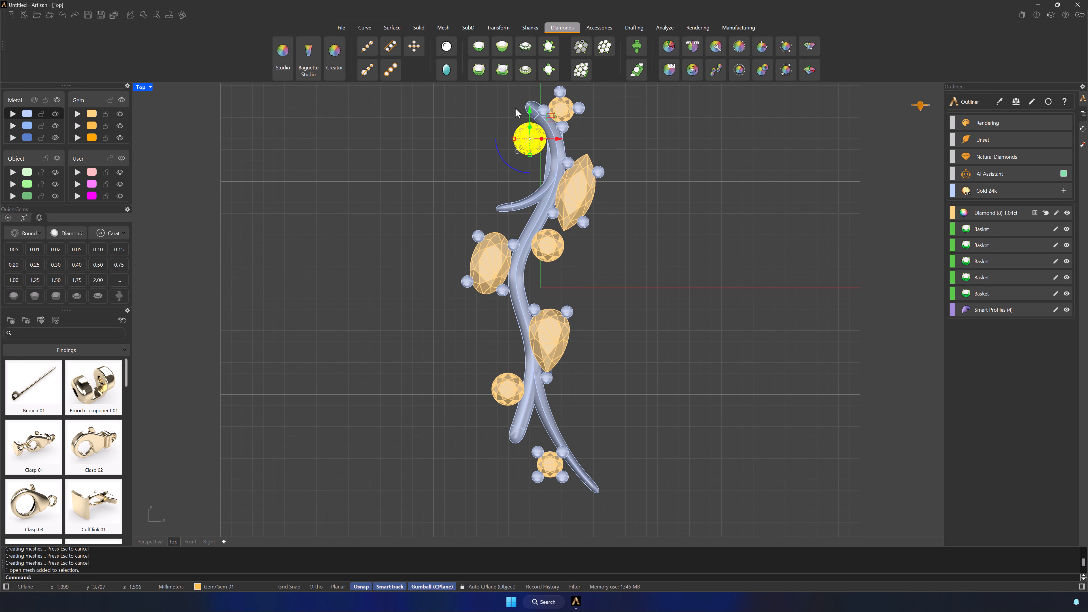
pyautogui.click(502, 46)
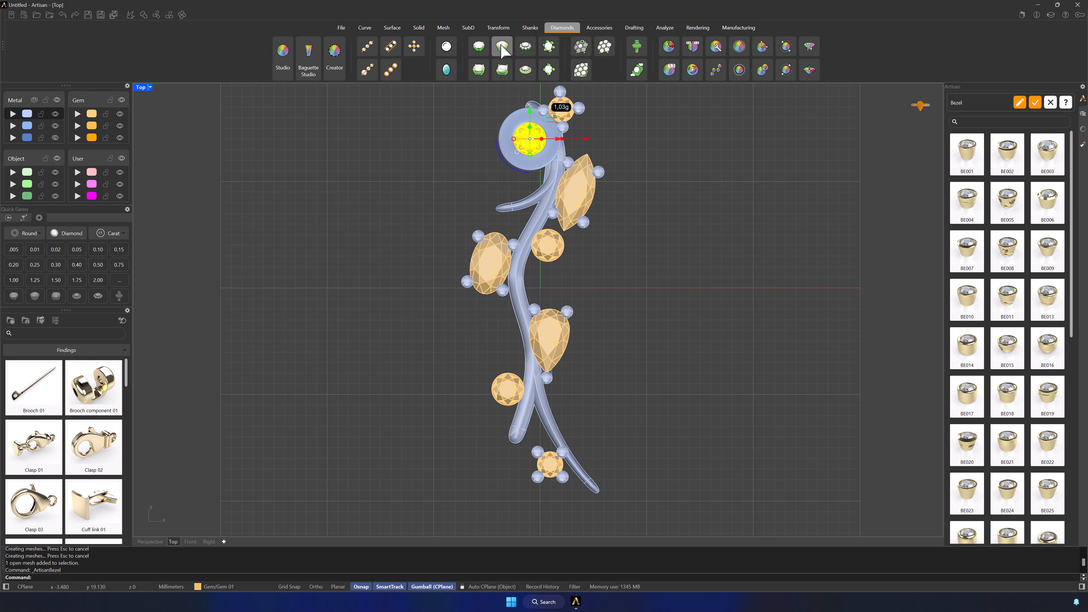
pyautogui.doubleClick(140, 87)
pyautogui.moveTo(685, 174); pyautogui.dragTo(857, 185, button='right')
pyautogui.scroll(7, 811, 141)
pyautogui.scroll(5, 326, 108)
pyautogui.moveTo(407, 122); pyautogui.dragTo(418, 186, button='right')
pyautogui.scroll(3, 418, 186)
pyautogui.moveTo(866, 242); pyautogui.dragTo(836, 216, button='right')
pyautogui.click(976, 126)
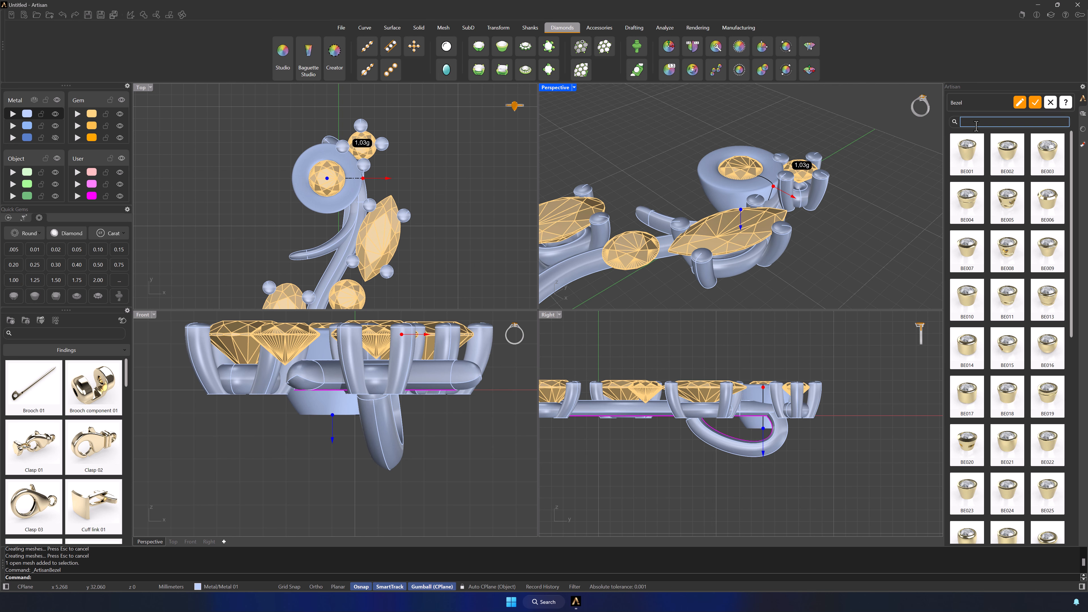
pyautogui.click(1034, 103)
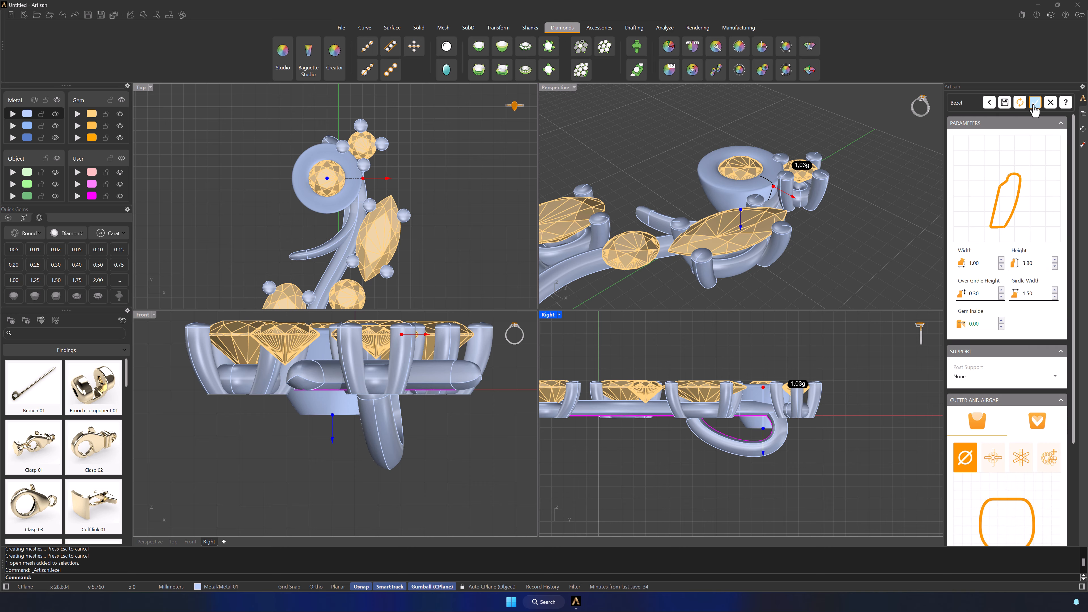
# Set the bezel to width 1.20, height 2.60, over girdle height 0.50 and girdle width 1.00, and create it
pyautogui.doubleClick(981, 263)
pyautogui.write('1.2')
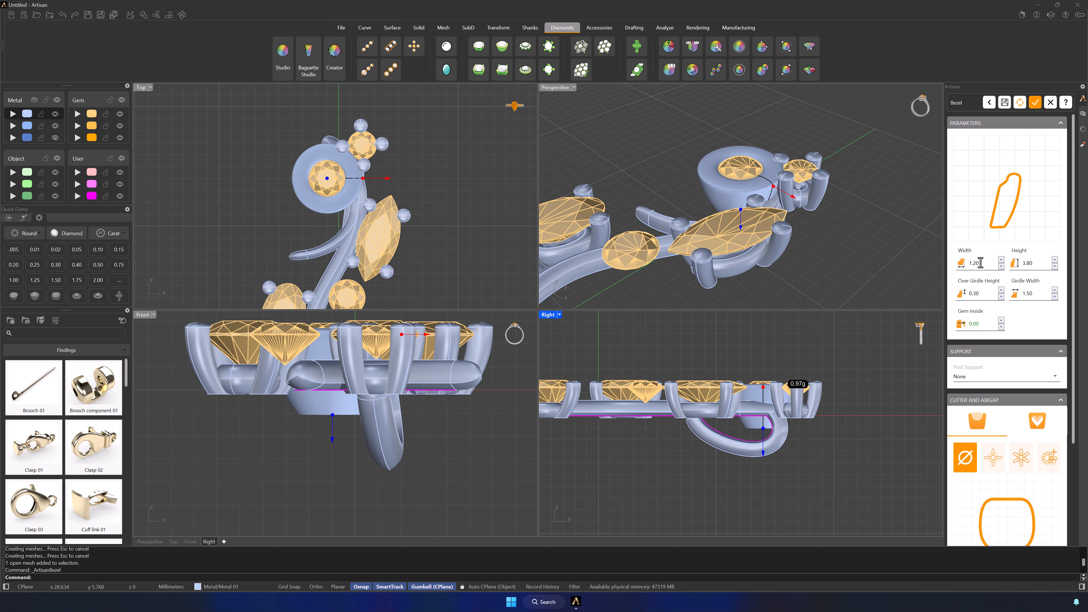
pyautogui.click(1038, 264)
pyautogui.write('2.6')
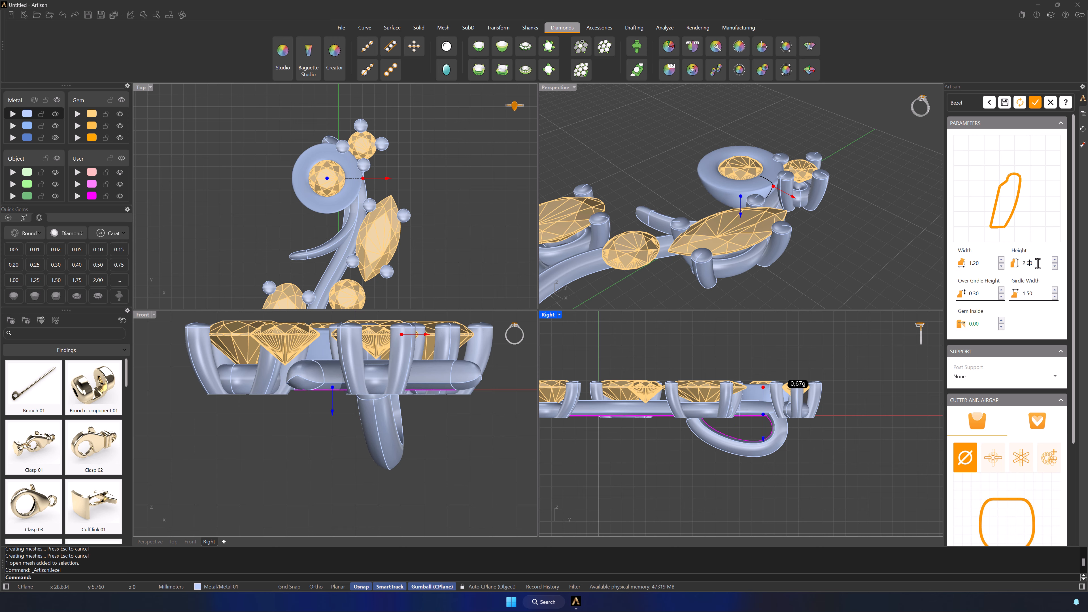
pyautogui.click(1001, 290)
pyautogui.click(1002, 291)
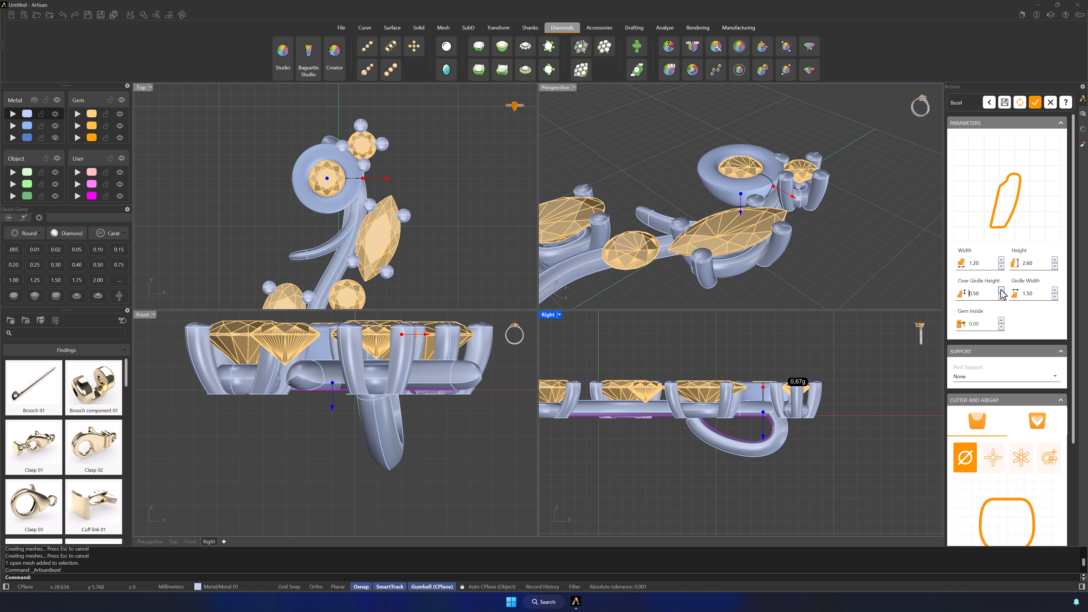
pyautogui.click(1055, 296)
pyautogui.click(1055, 297)
pyautogui.click(1055, 296)
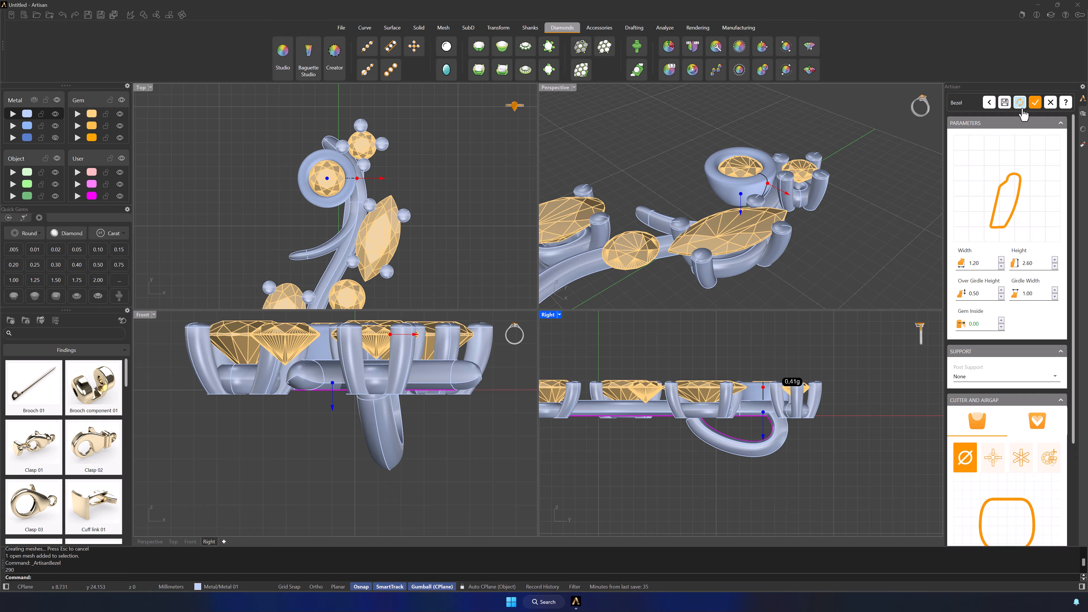
pyautogui.click(1035, 102)
# Apply the finished bezel to the two remaining unset round diamonds, in the middle and near the lower end of the branch
pyautogui.scroll(-5, 862, 211)
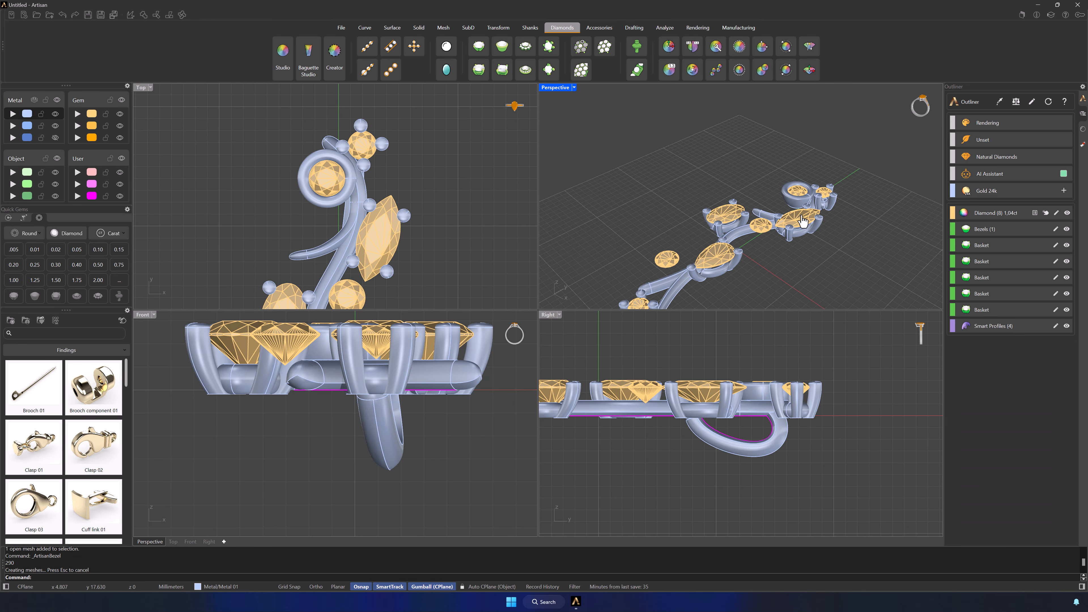
pyautogui.moveTo(802, 224)
pyautogui.mouseDown(button='right')
pyautogui.moveTo(826, 253)
pyautogui.moveTo(820, 221)
pyautogui.mouseUp(button='right')
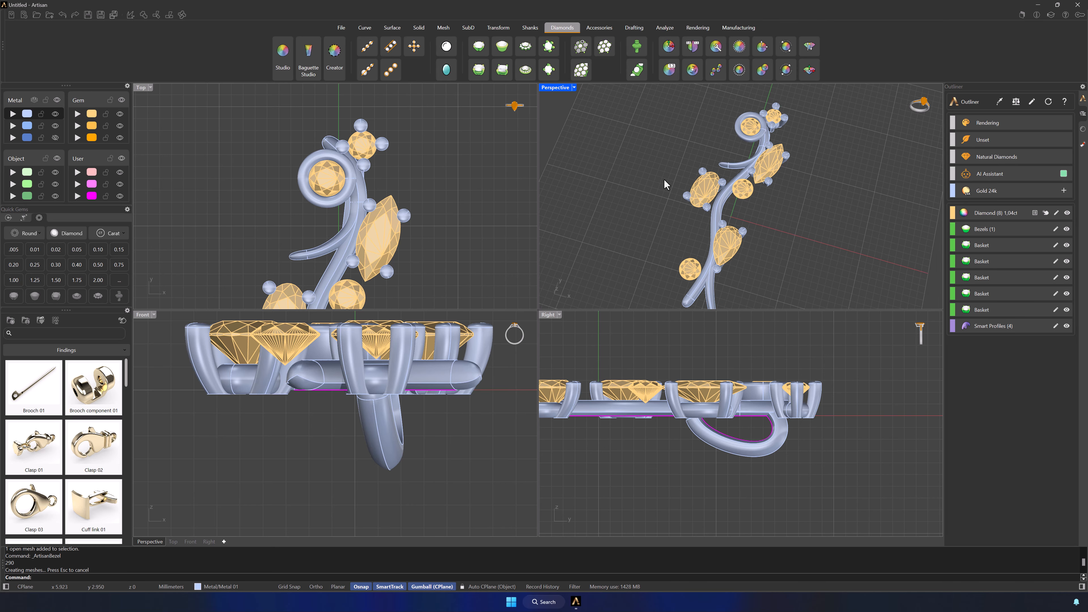
pyautogui.doubleClick(545, 87)
pyautogui.scroll(-3, 636, 176)
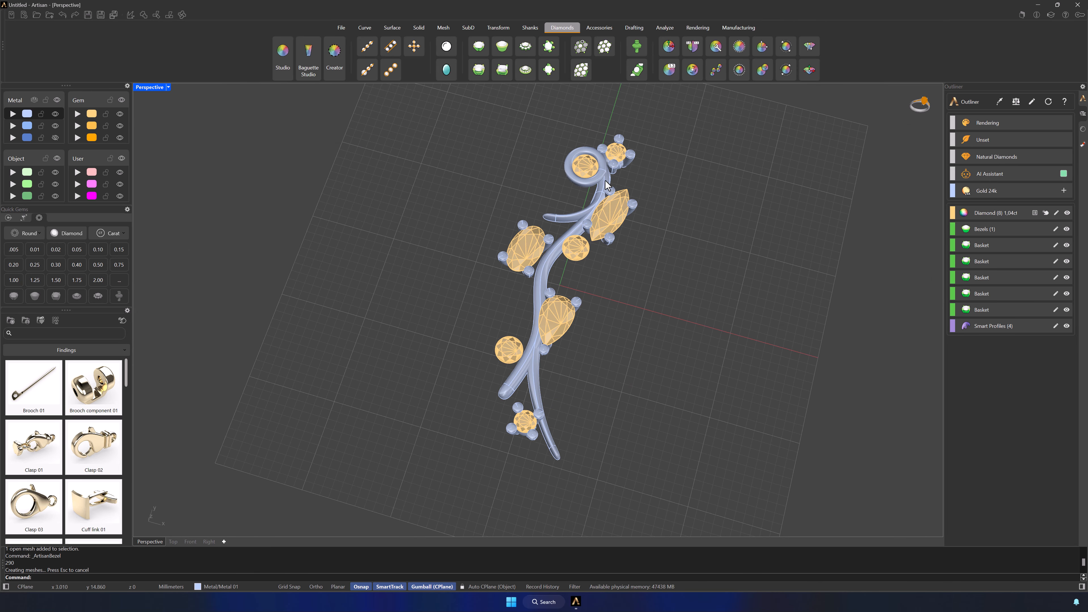
pyautogui.click(998, 103)
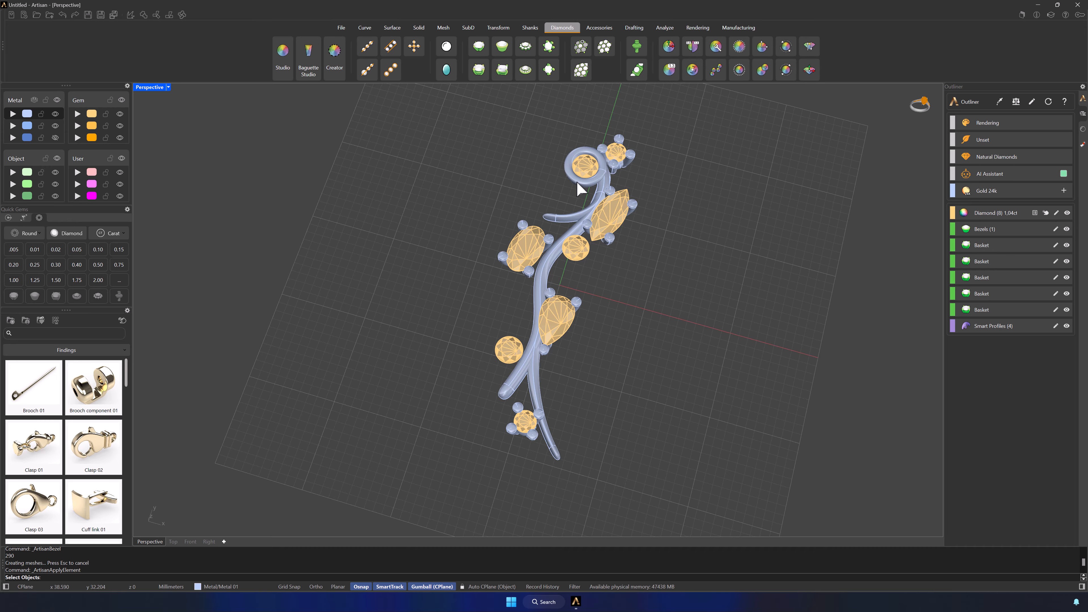
pyautogui.click(577, 253)
pyautogui.click(519, 349)
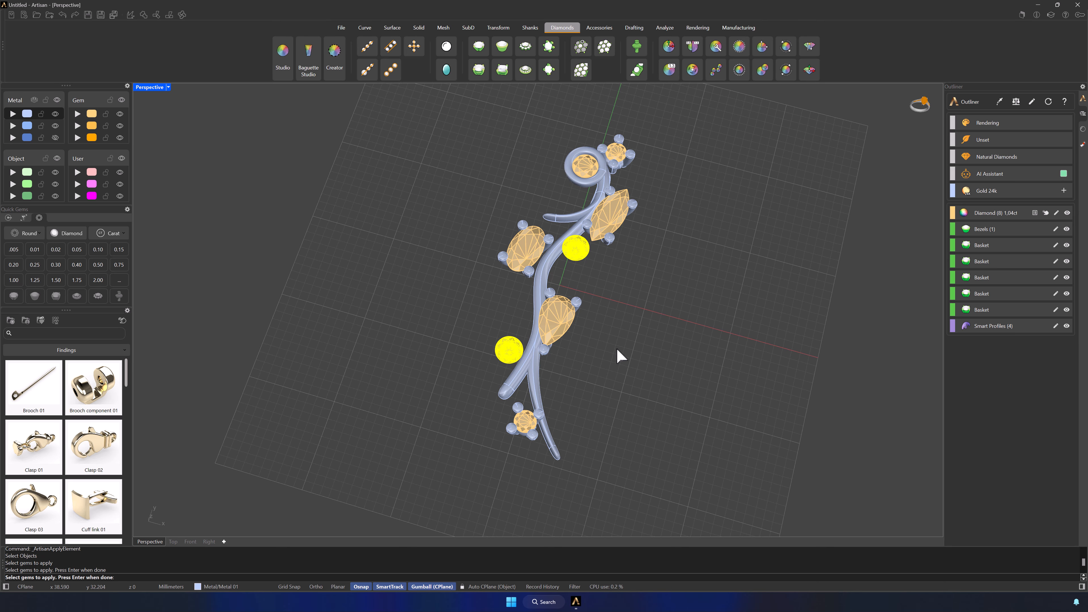
pyautogui.press('Return')
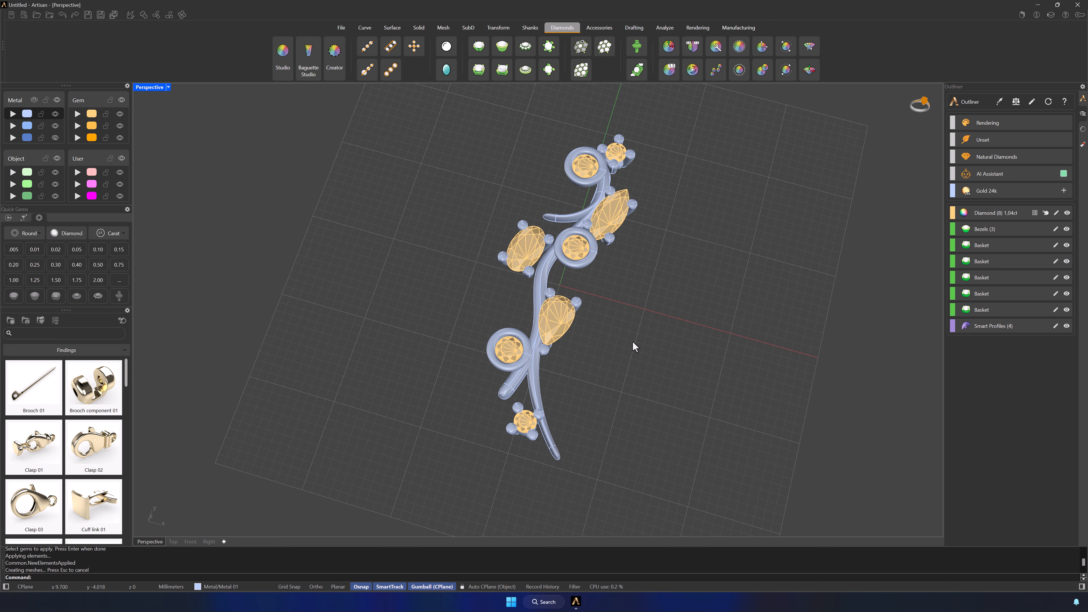
# Hide the User layer group that holds the magenta construction curves
pyautogui.moveTo(635, 335); pyautogui.dragTo(649, 290, button='right')
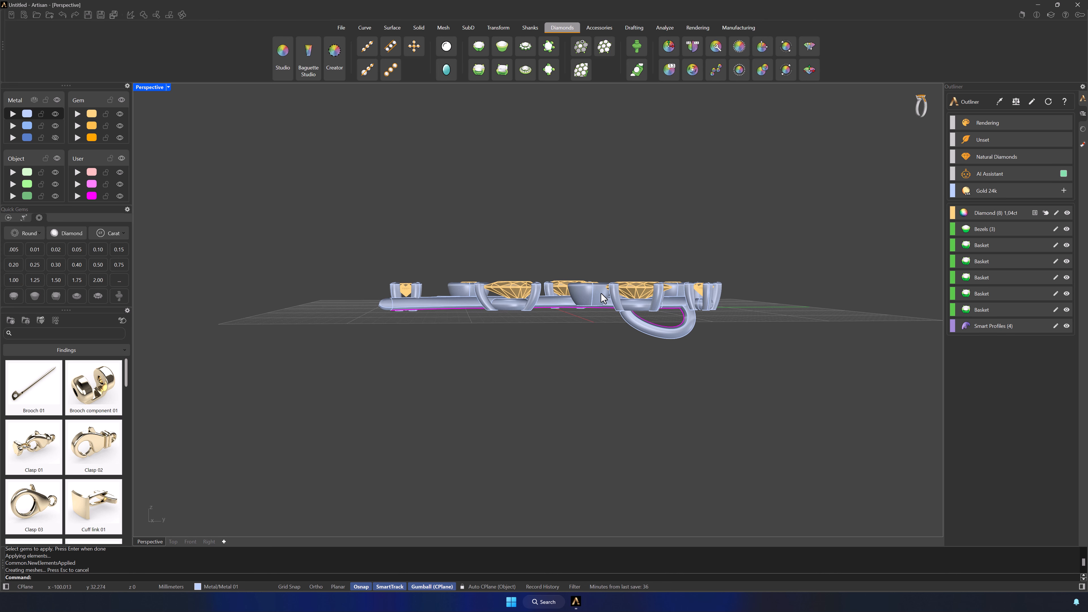
pyautogui.click(121, 159)
pyautogui.moveTo(453, 260); pyautogui.dragTo(904, 418, button='right')
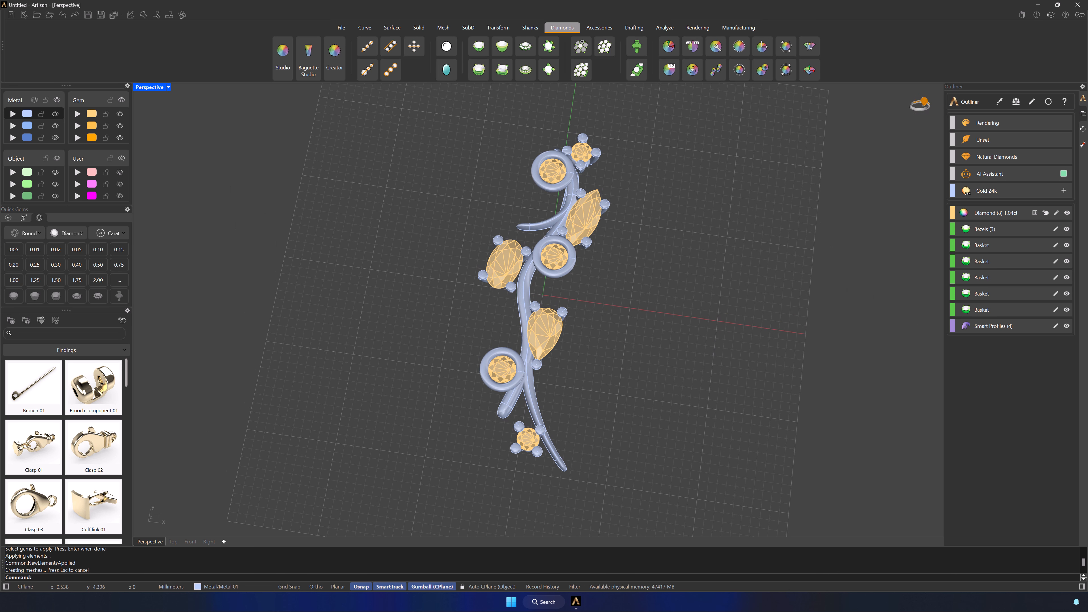
pyautogui.keyDown('shift'); pyautogui.moveTo(693, 357); pyautogui.dragTo(684, 369, button='right'); pyautogui.keyUp('shift')
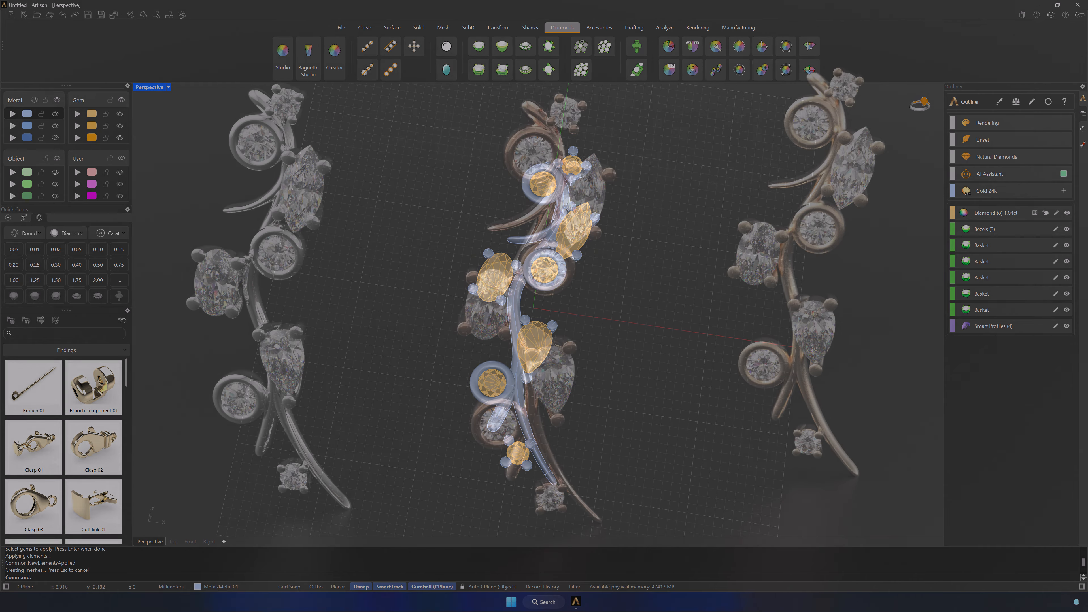